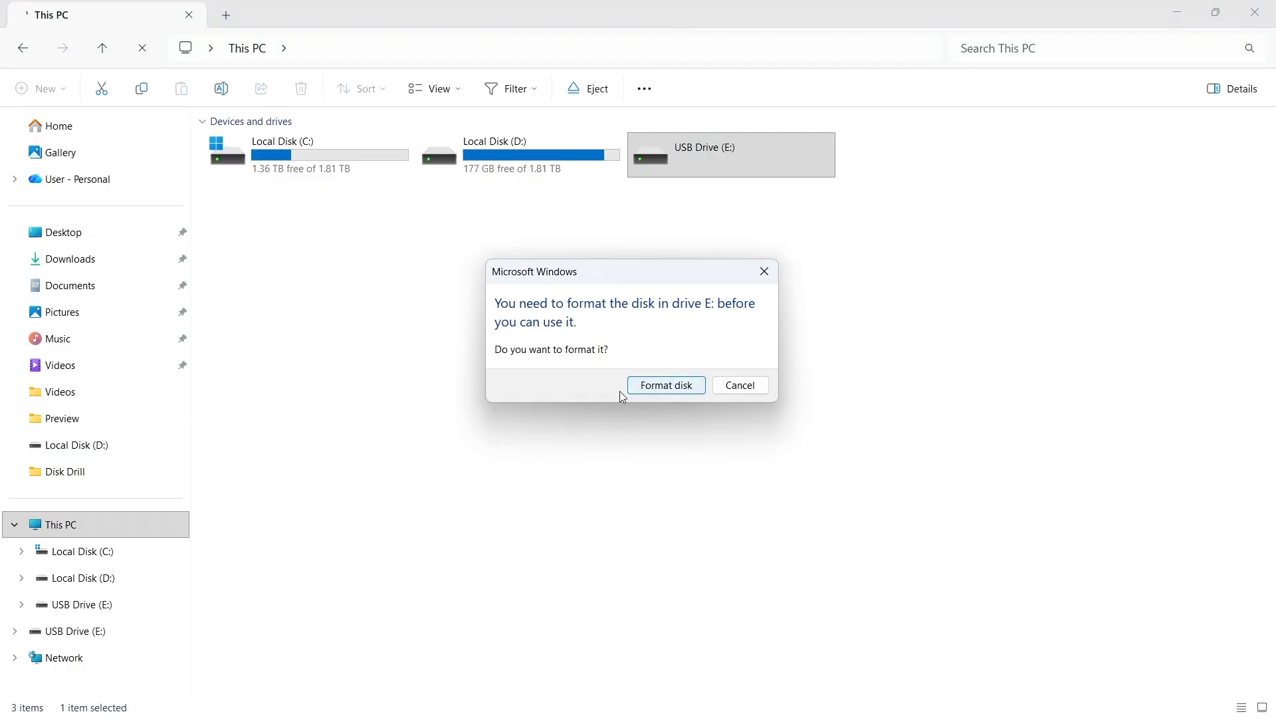
Decline formatting drive E: and examine the USB drive's partition in Disk Management.
click(744, 385)
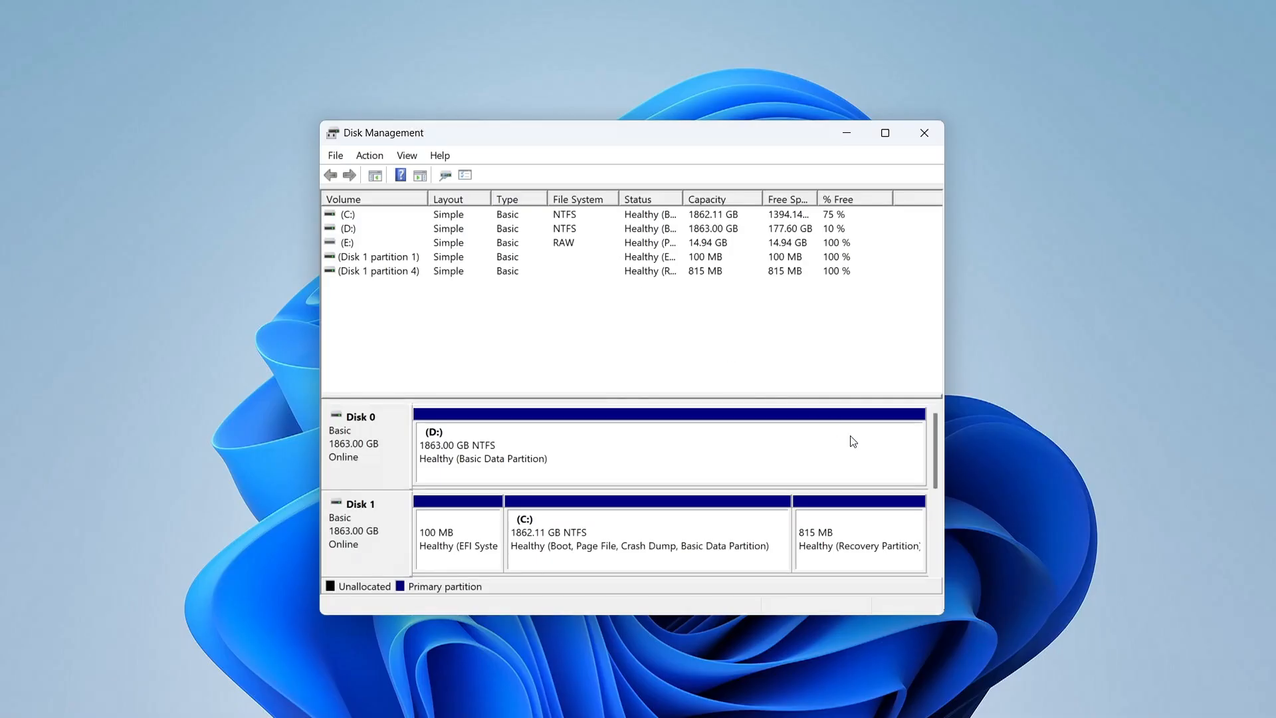
drag(937, 452, 938, 525)
click(450, 451)
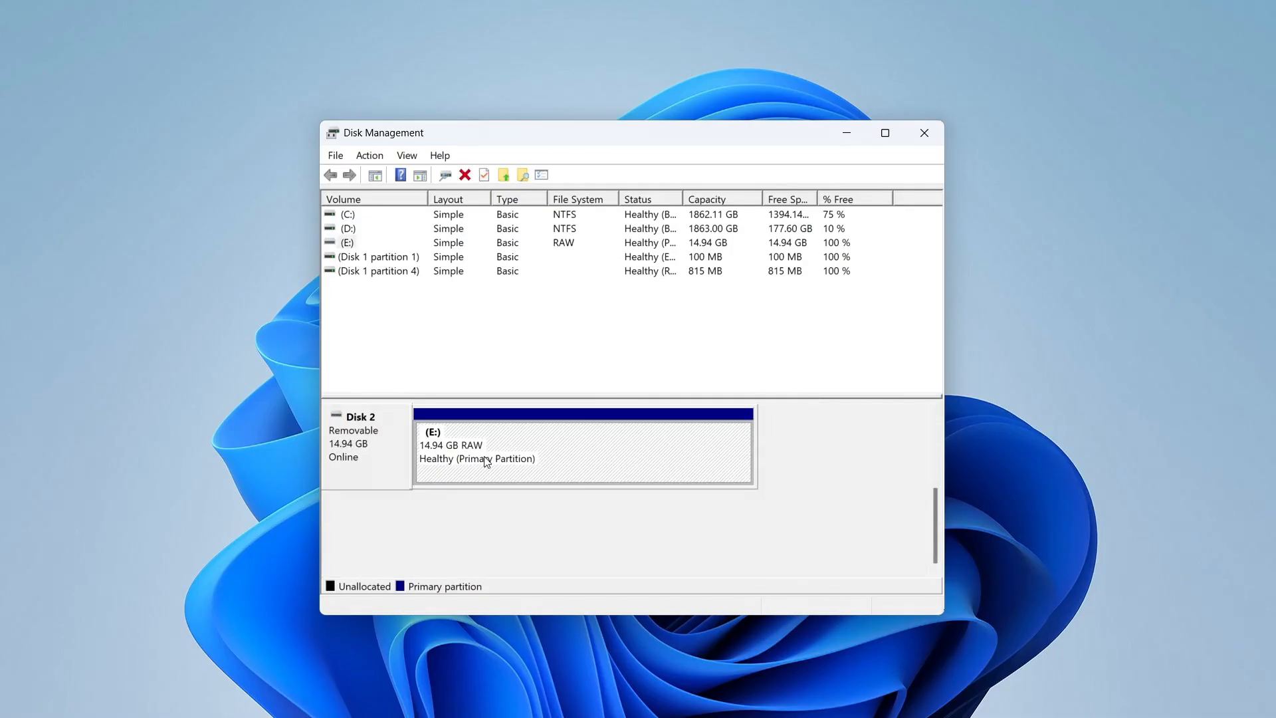
right_click(498, 445)
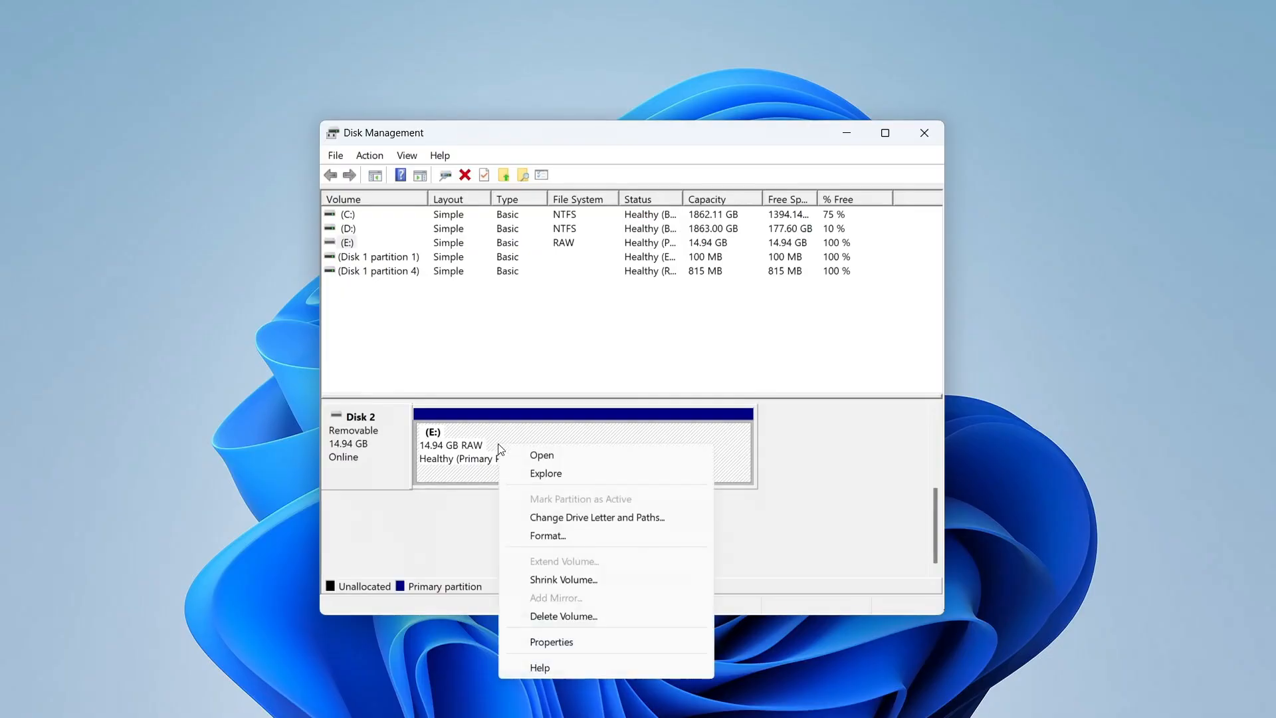
click(555, 473)
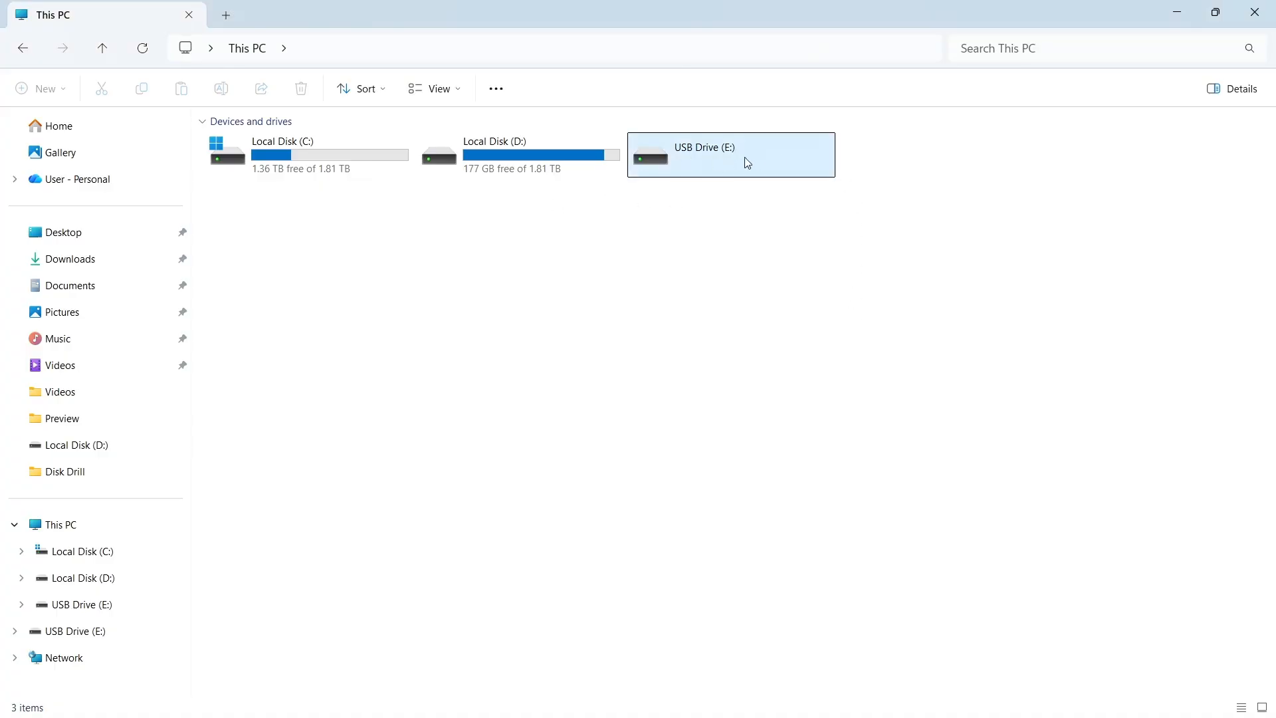
Open the Generic Flash Disk USB Device and Photos folders in the Disk Drill scan results and browse the pictures.
drag(748, 163, 729, 182)
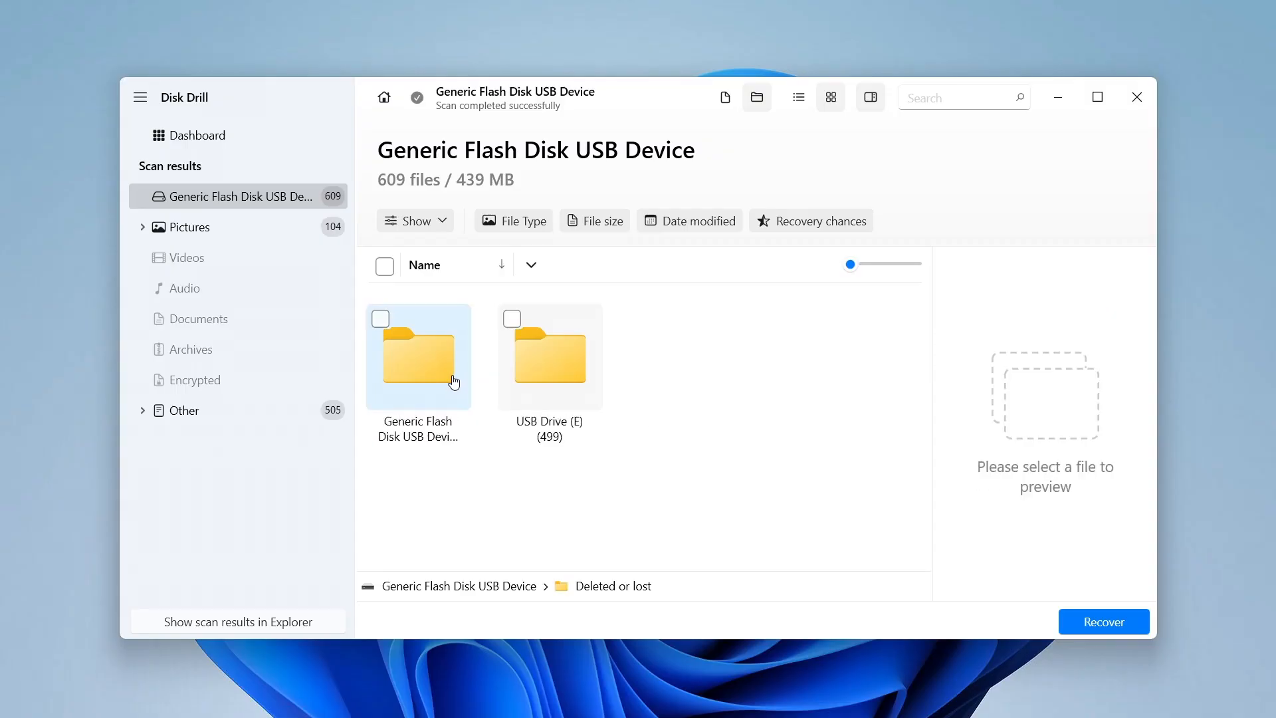
double_click(440, 381)
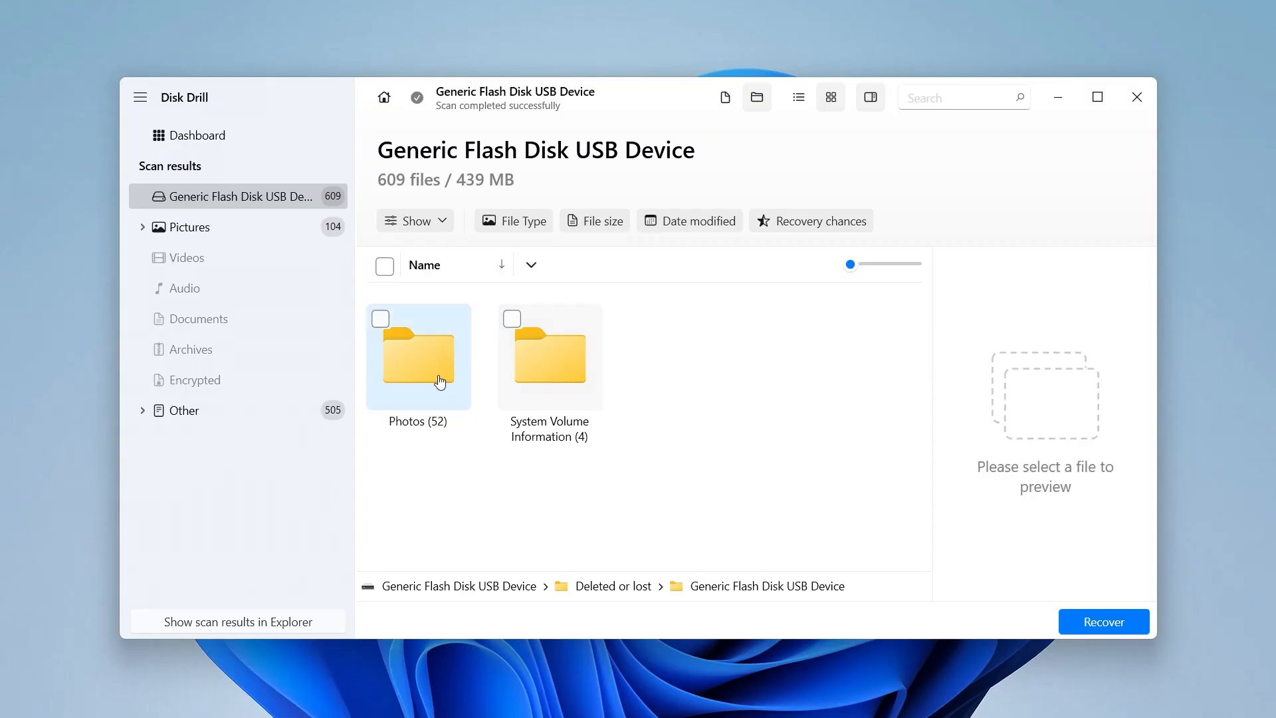
double_click(445, 373)
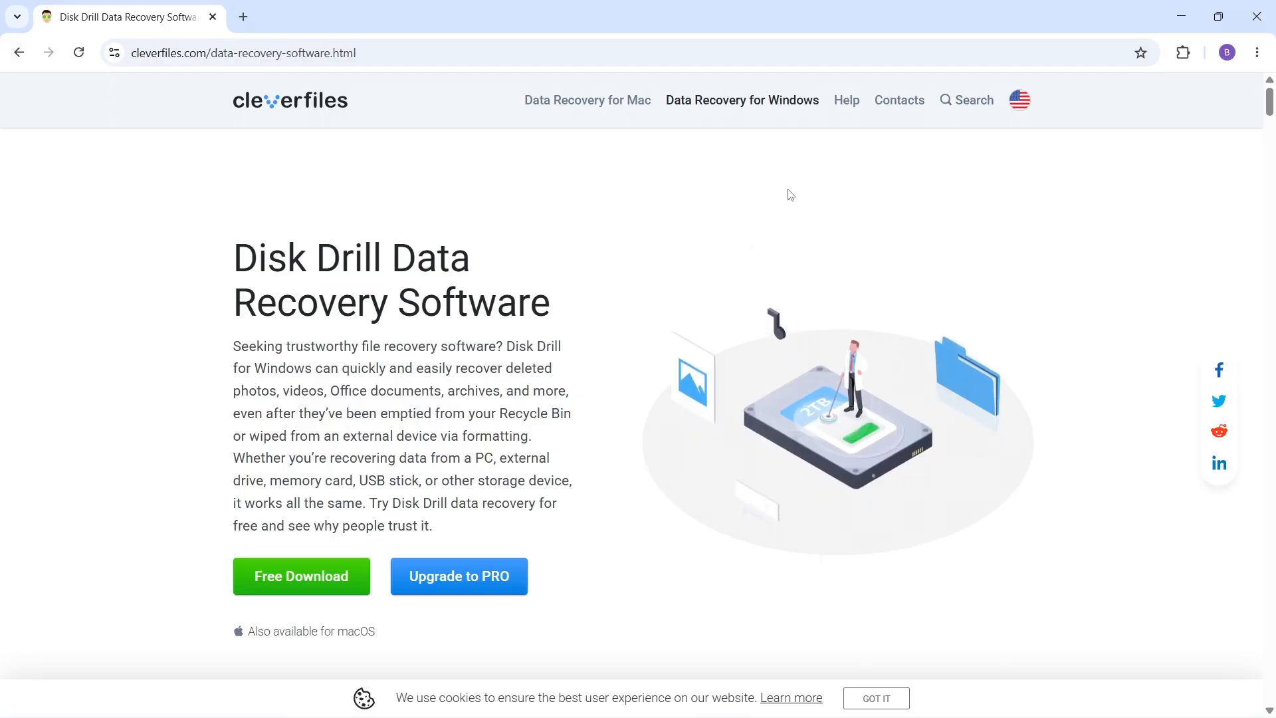
scroll(789, 194, down, 3)
scroll(790, 194, down, 12)
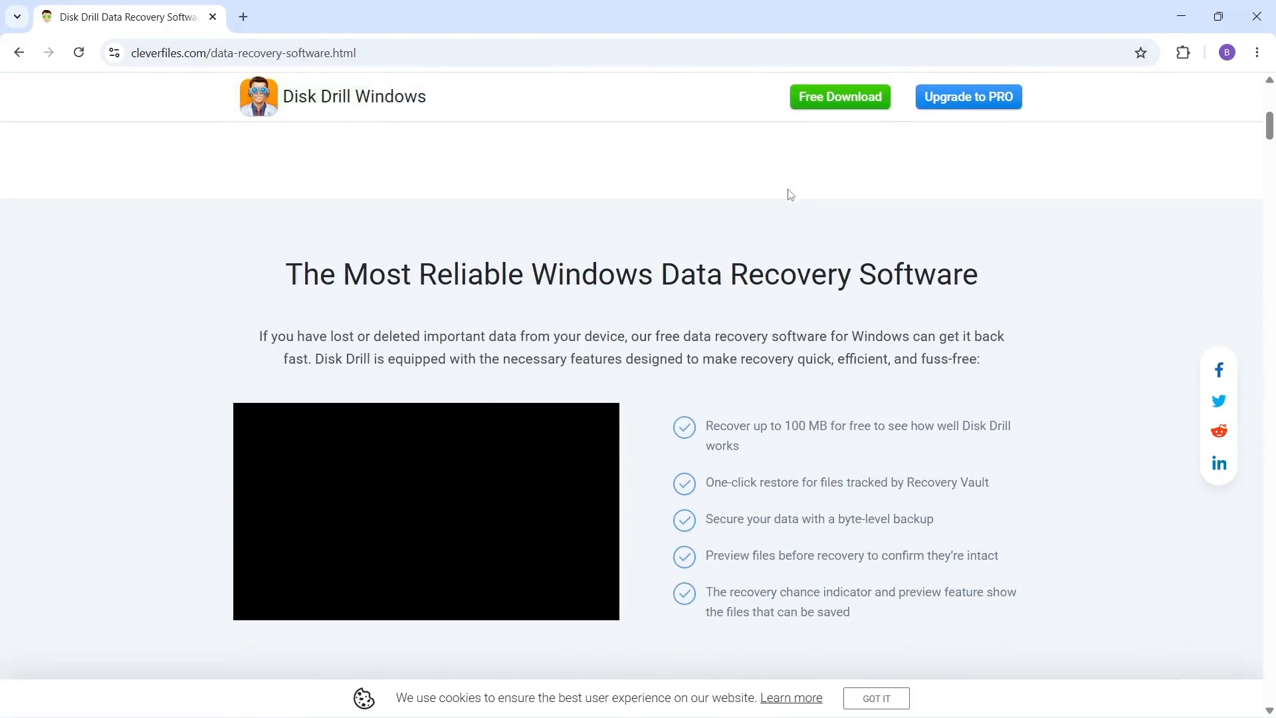
Scroll through the Disk Drill Windows product page on cleverfiles.com to review supported devices and file types.
scroll(790, 193, down, 10)
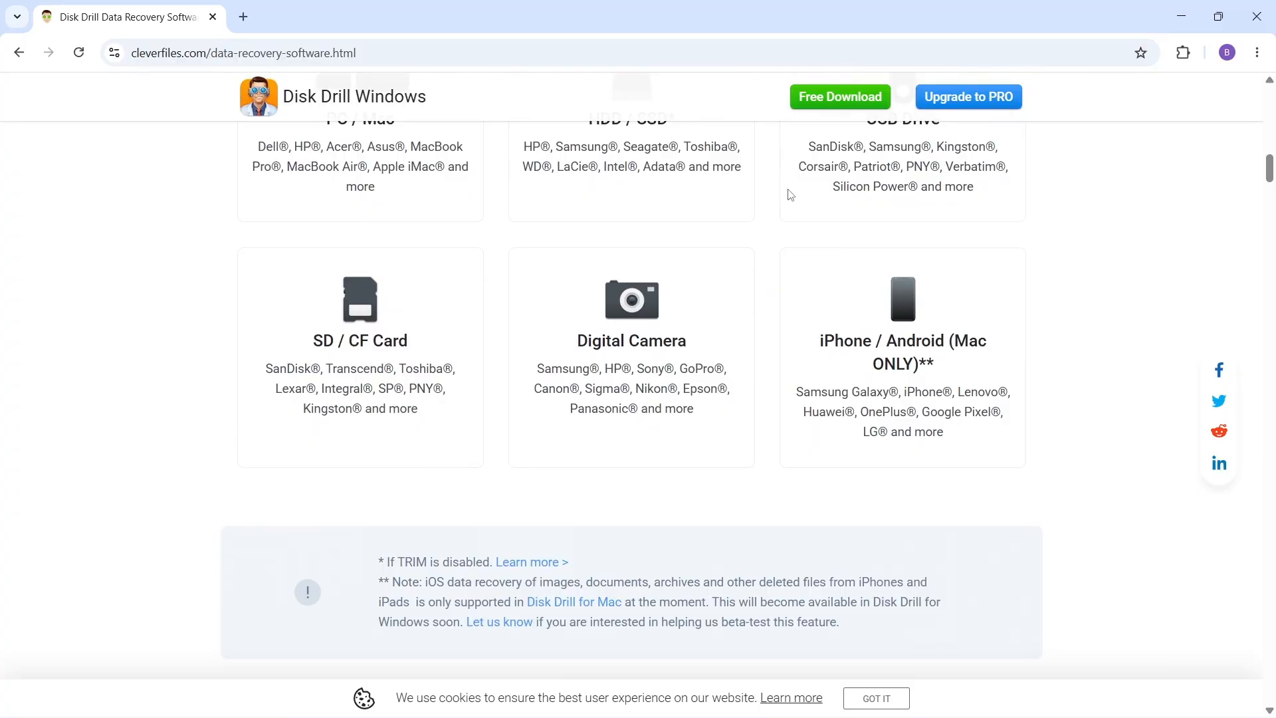
scroll(790, 194, down, 8)
scroll(790, 194, down, 2)
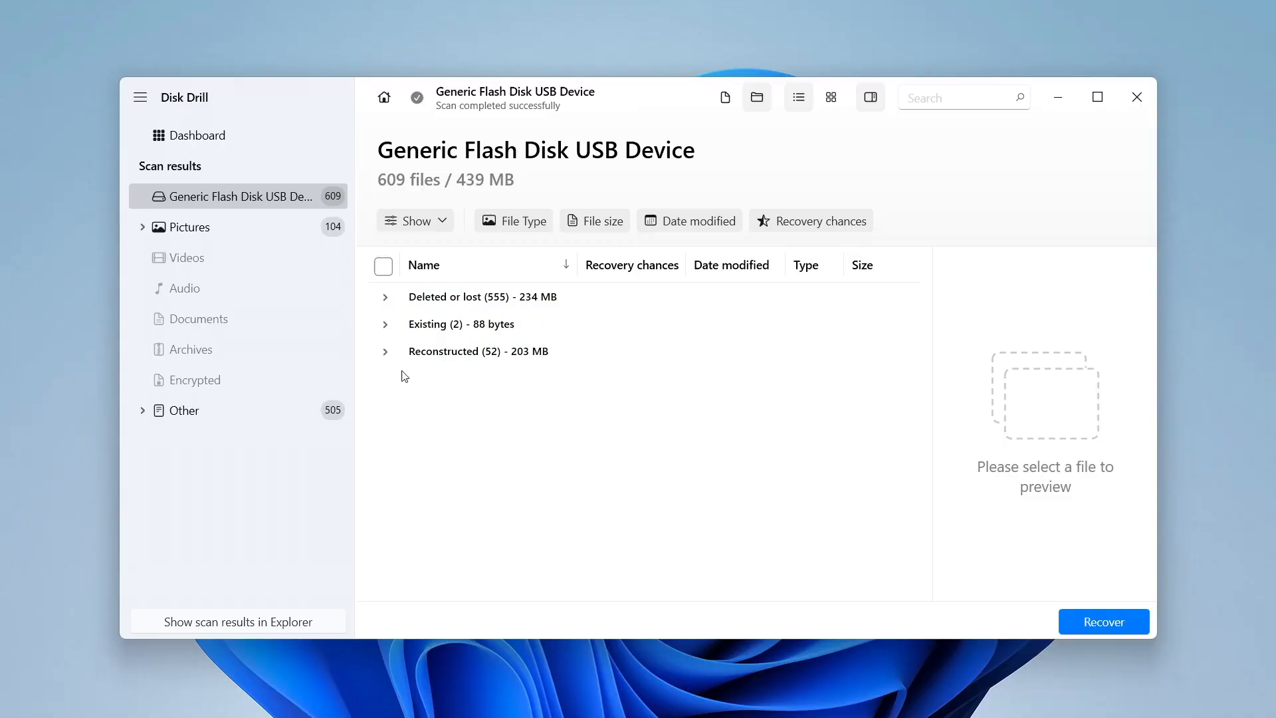
Expand the reconstructed Pictures and jpg folders and preview several recovered Canon EOS photos.
click(385, 351)
click(422, 378)
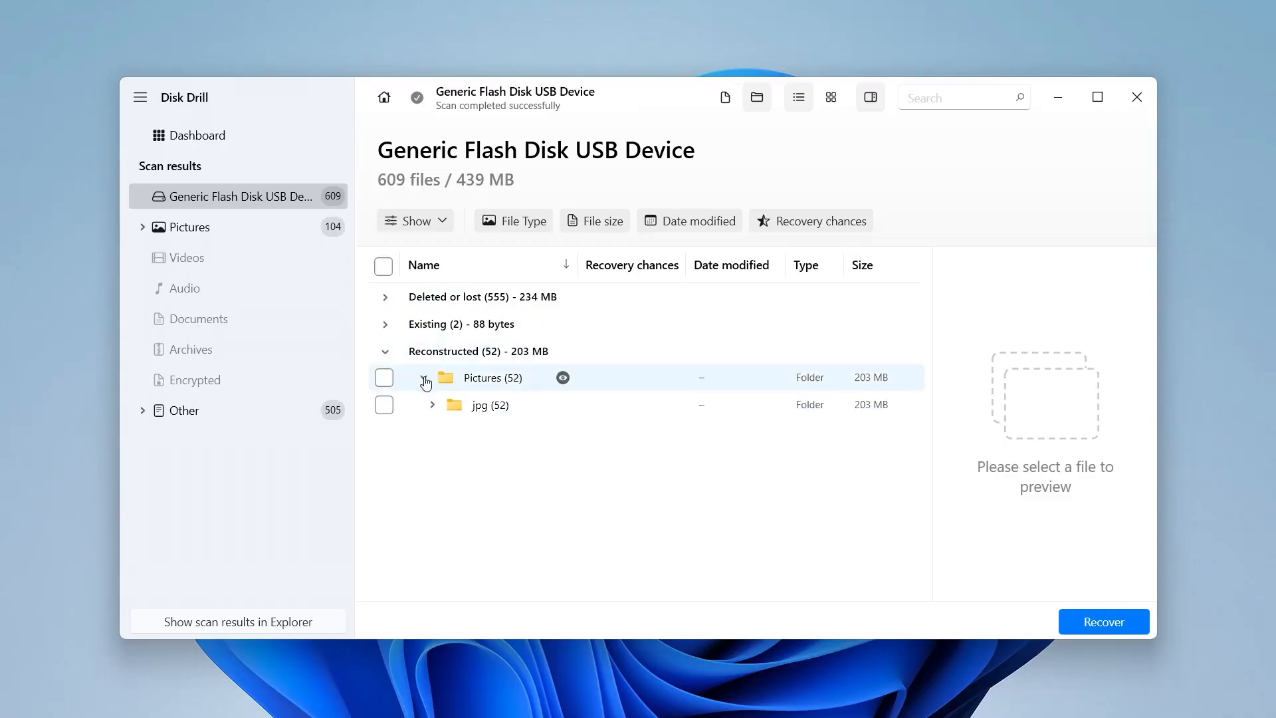
click(432, 405)
scroll(463, 447, down, 3)
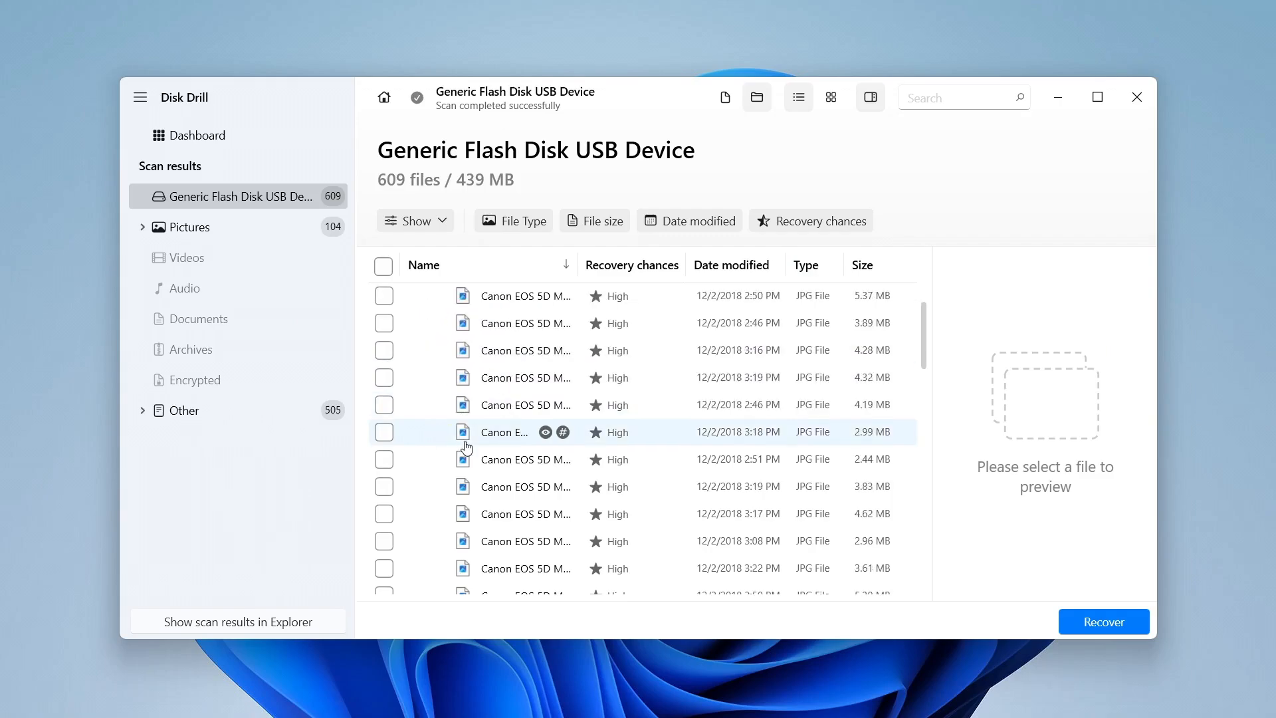
click(504, 422)
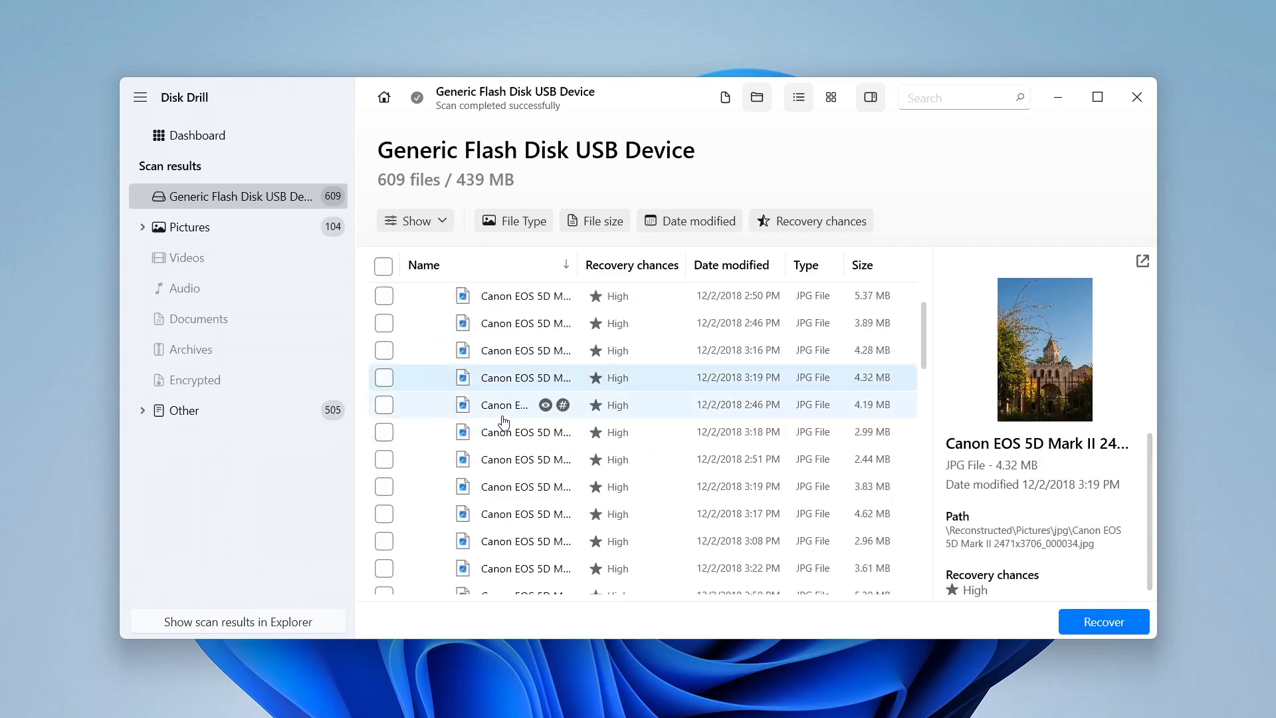
click(503, 416)
click(508, 442)
click(511, 470)
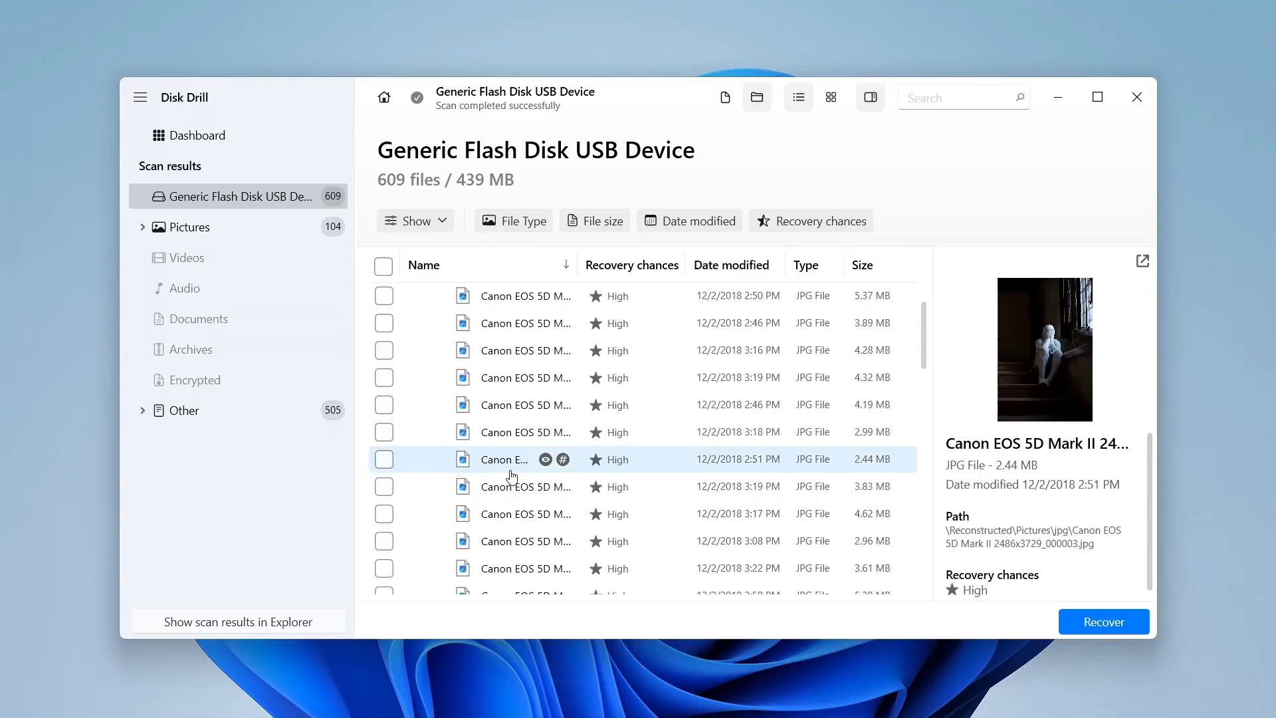
Collapse the Pictures and Photos folders and expand the Documents folder under Deleted or lost.
scroll(505, 458, up, 5)
click(425, 378)
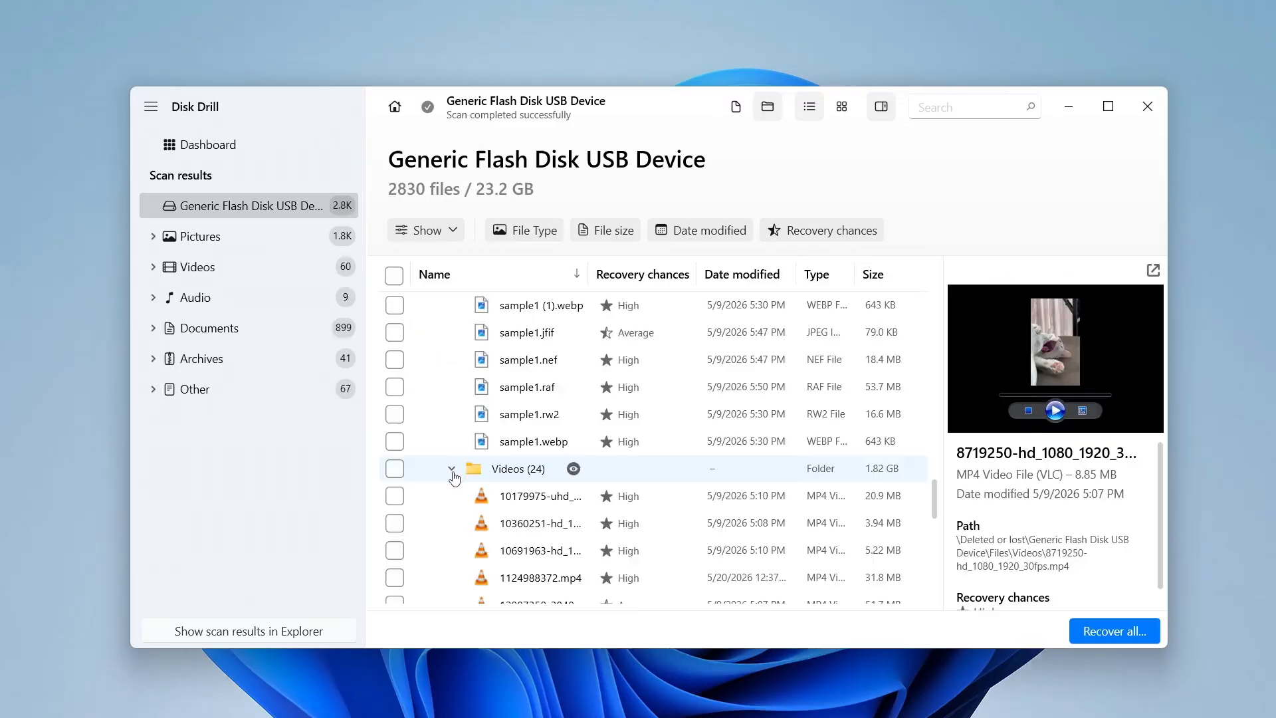
click(456, 472)
scroll(462, 465, up, 3)
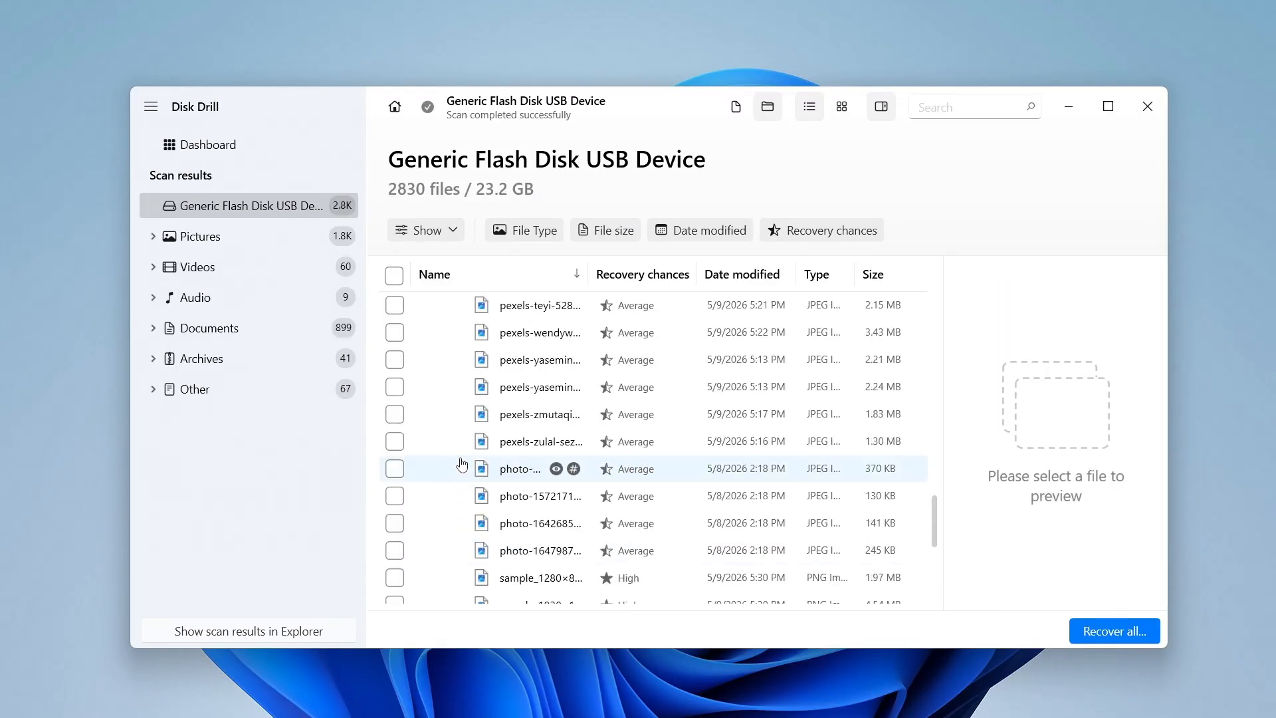
scroll(462, 465, up, 15)
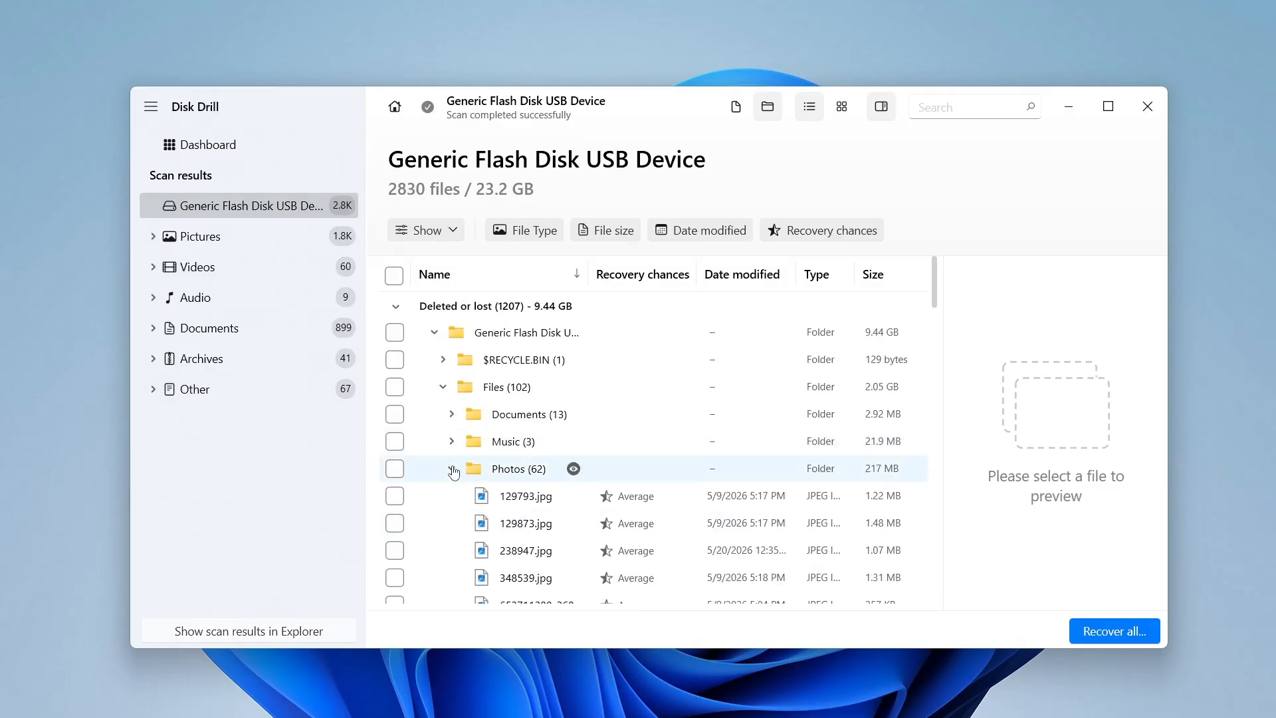
click(452, 469)
click(451, 414)
scroll(521, 412, down, 3)
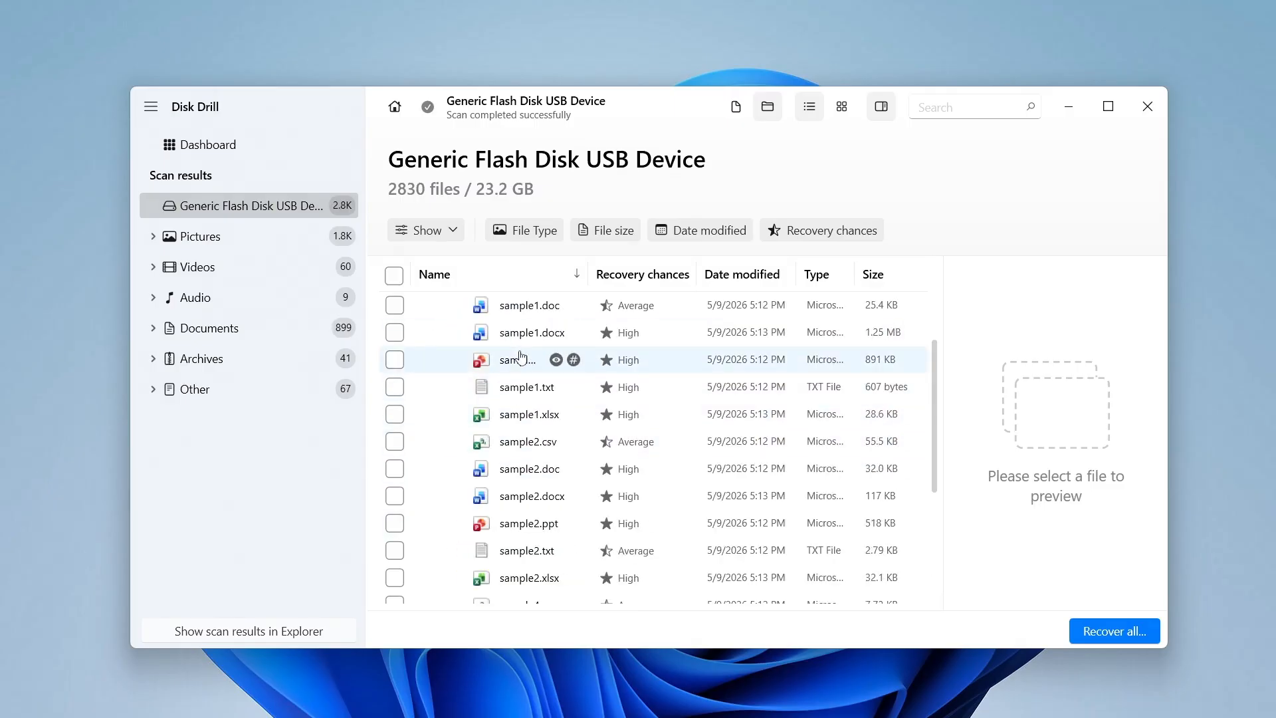
Preview sample2.doc, sample2.ppt and sample1.csv, then collapse the Documents folder.
click(556, 467)
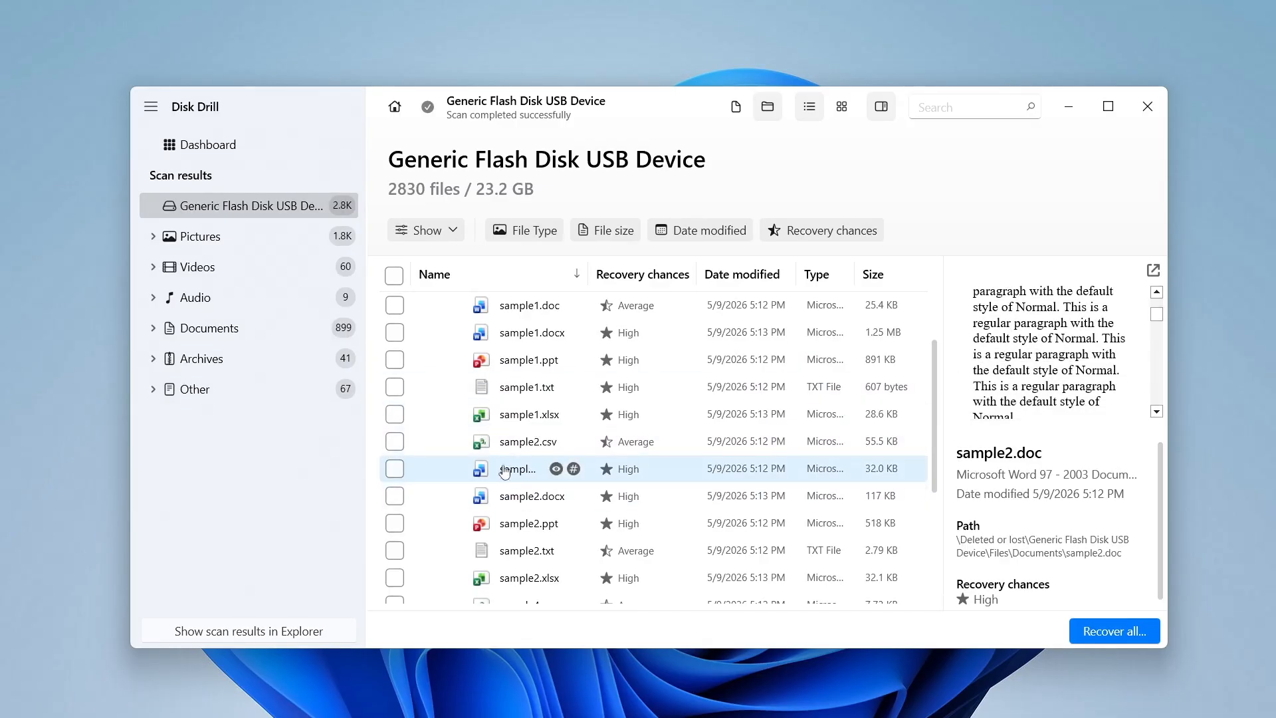
click(555, 523)
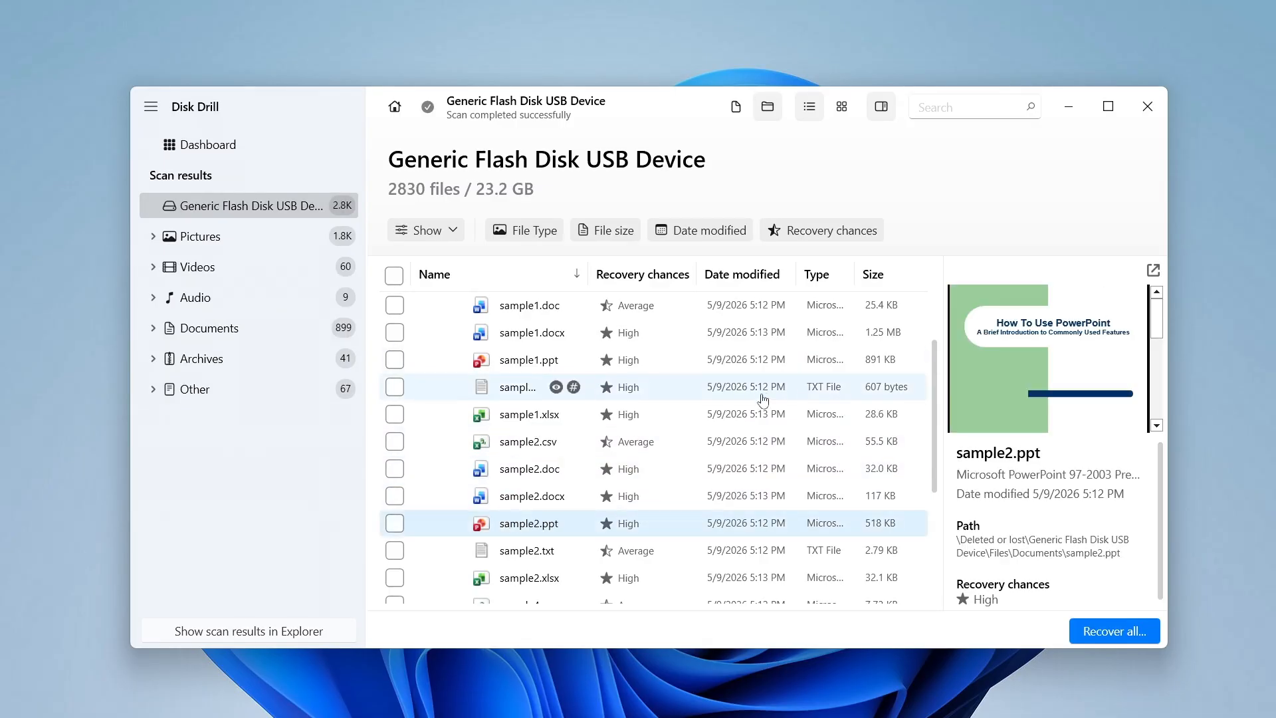
scroll(977, 395, down, 8)
scroll(977, 396, down, 2)
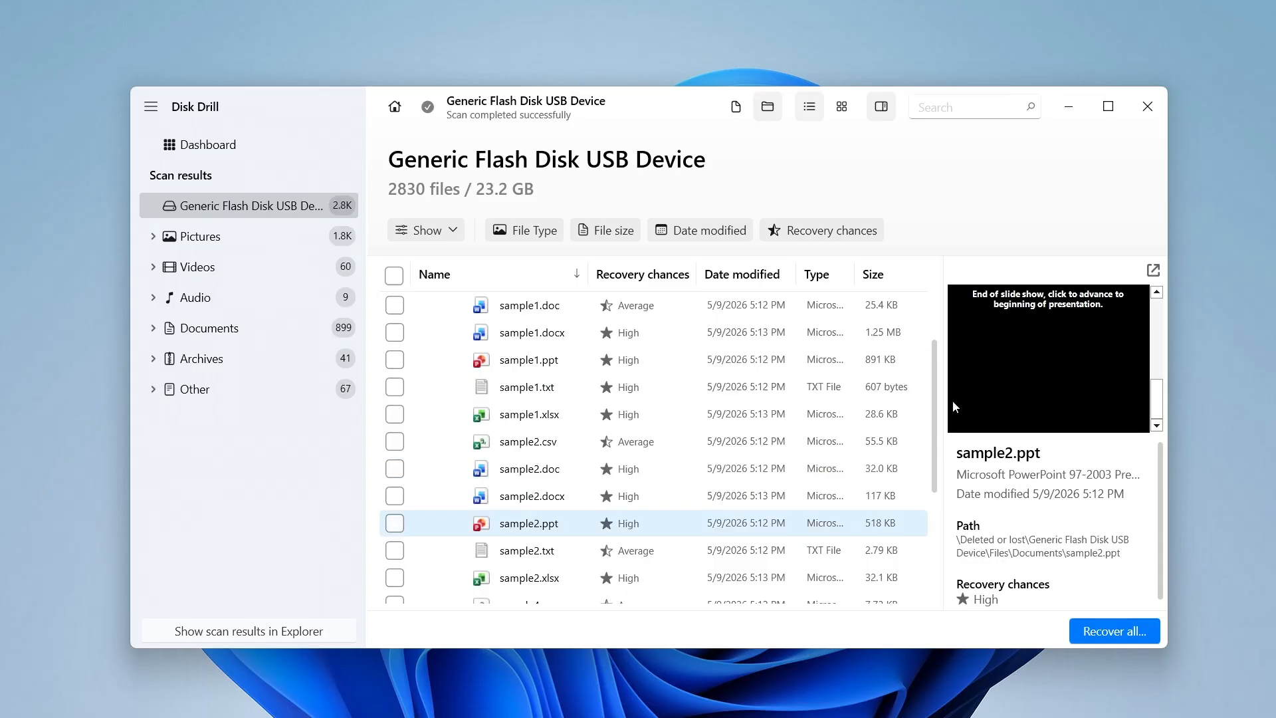
scroll(586, 450, up, 3)
click(497, 450)
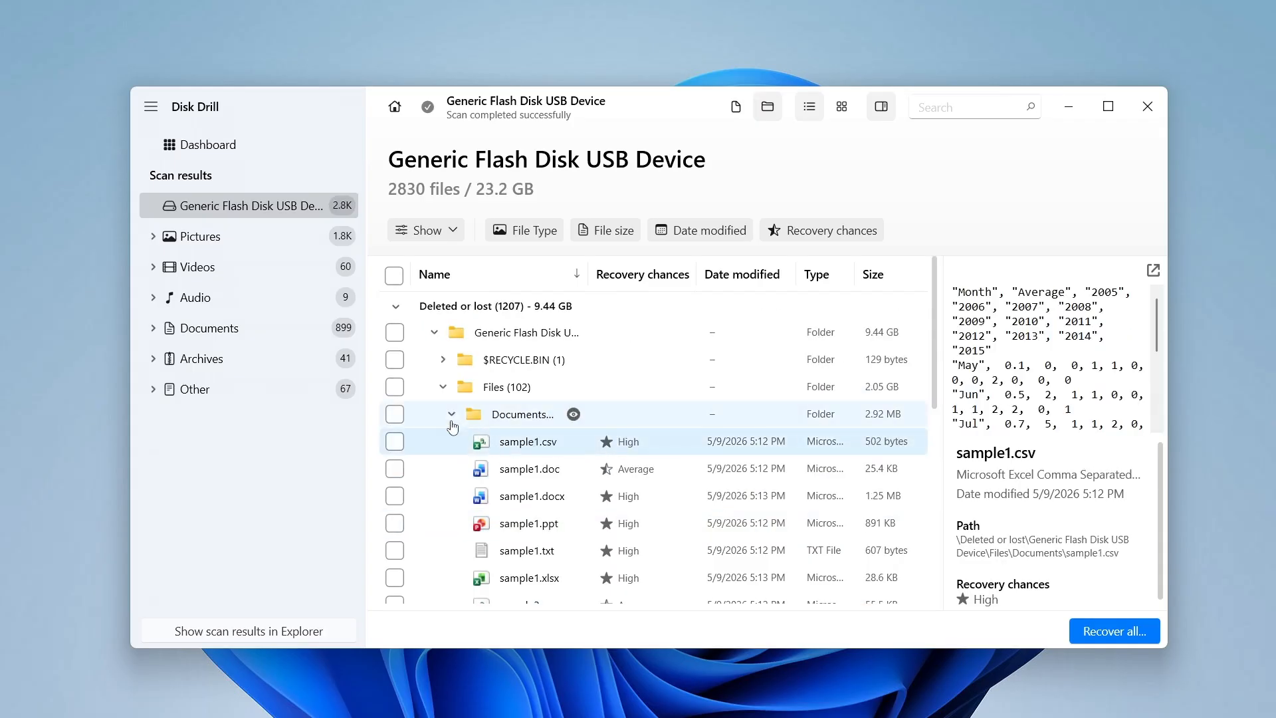
click(453, 416)
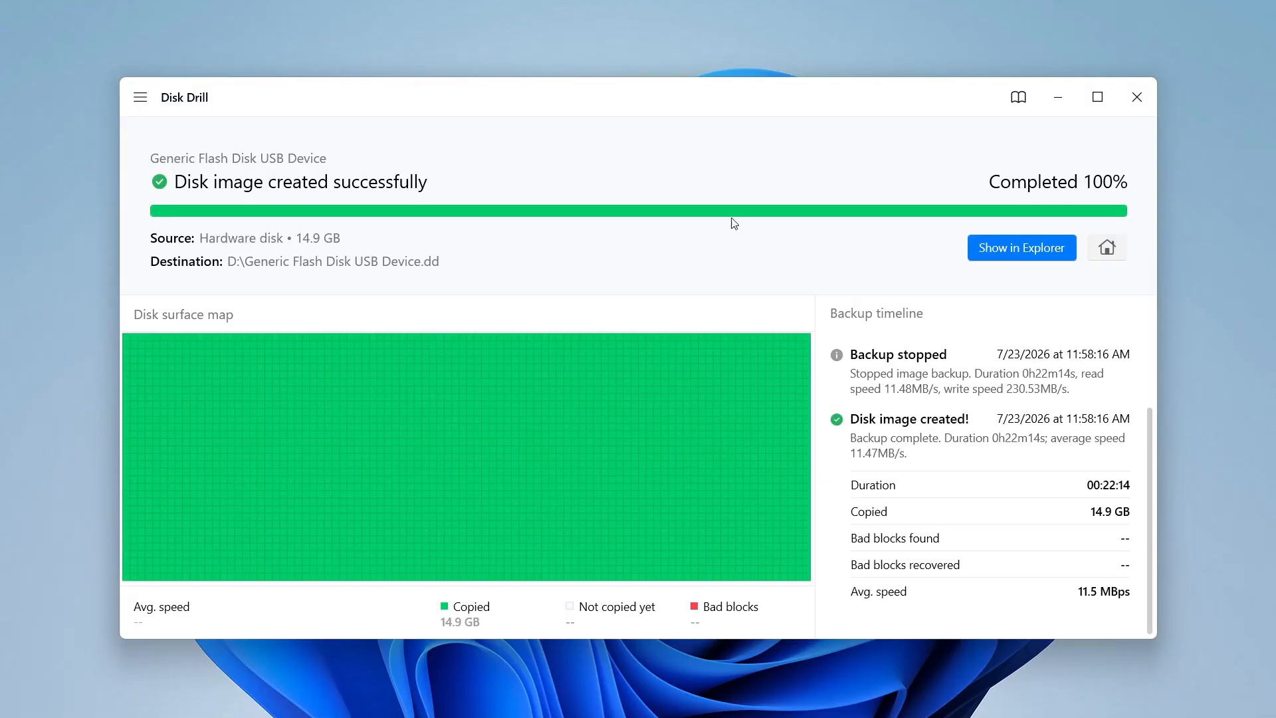
Open the Windows version page on cleverfiles.com and start the Disk Drill free download.
click(141, 98)
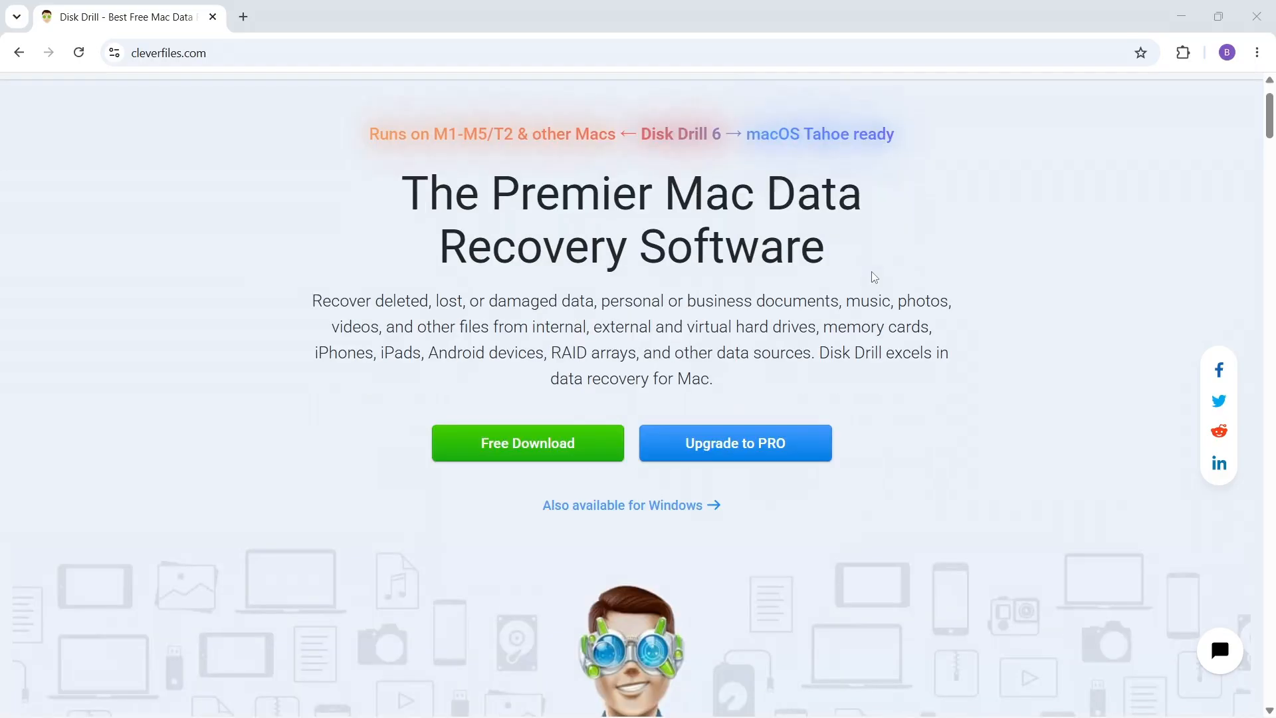
click(710, 505)
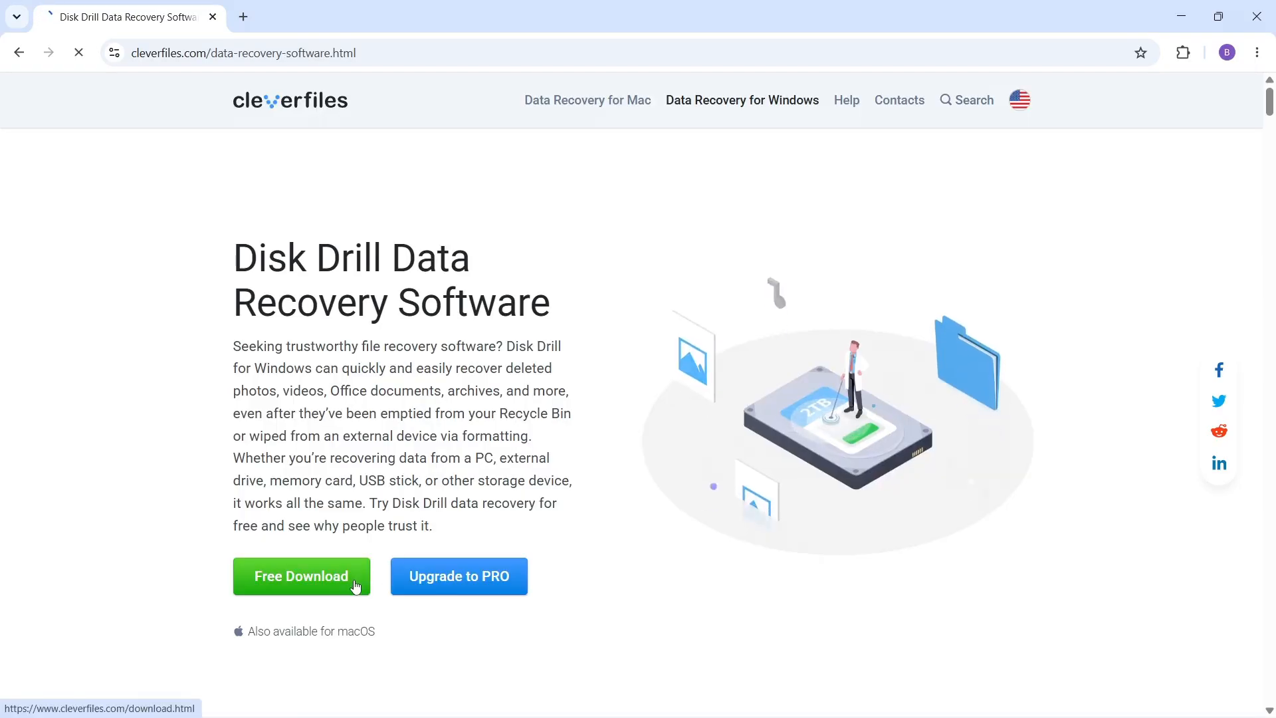
click(365, 572)
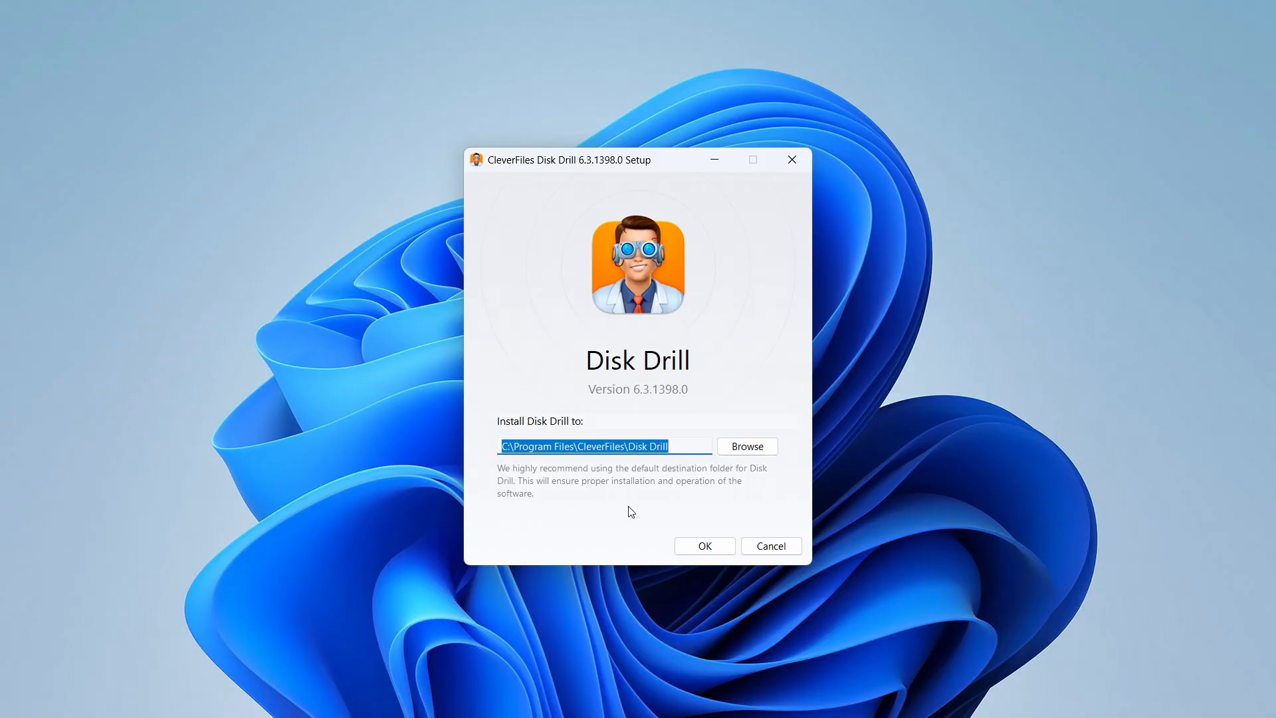
Install Disk Drill to the default folder, accepting the installation.
click(721, 547)
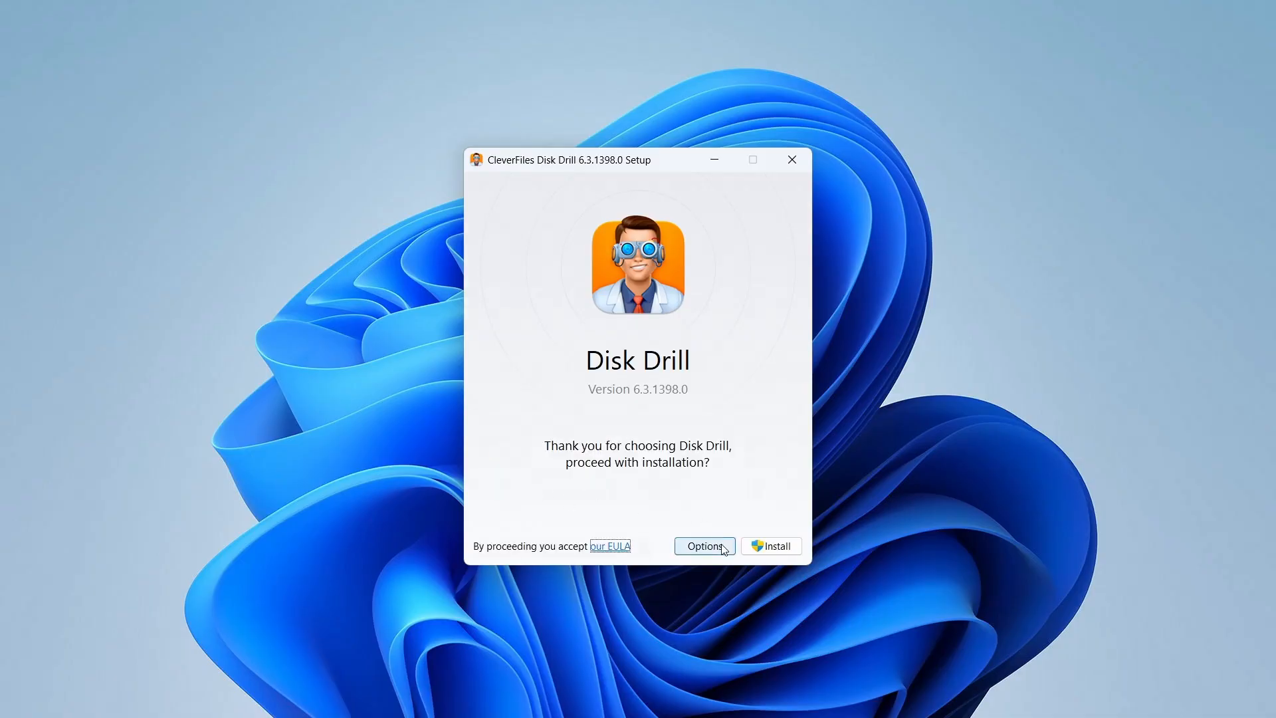
click(778, 552)
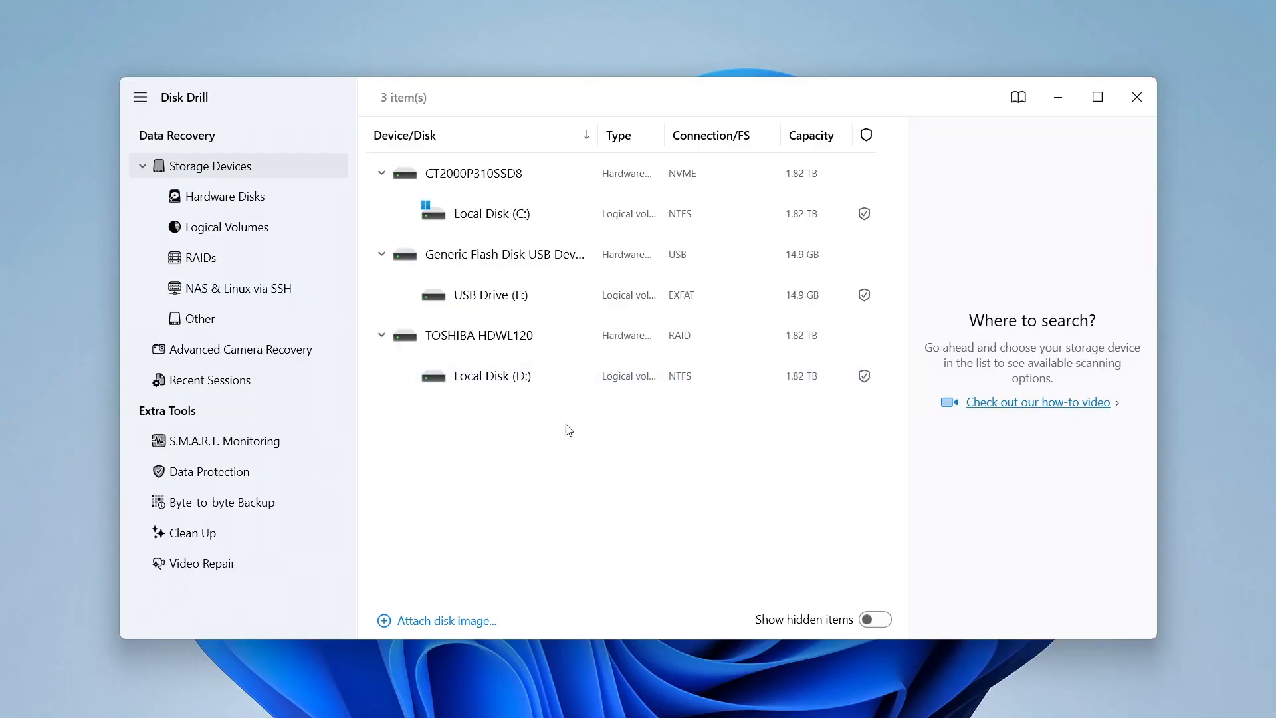
Create a byte-to-byte backup of the Generic Flash Disk USB Device as a .dd disk image in D:\.
click(289, 500)
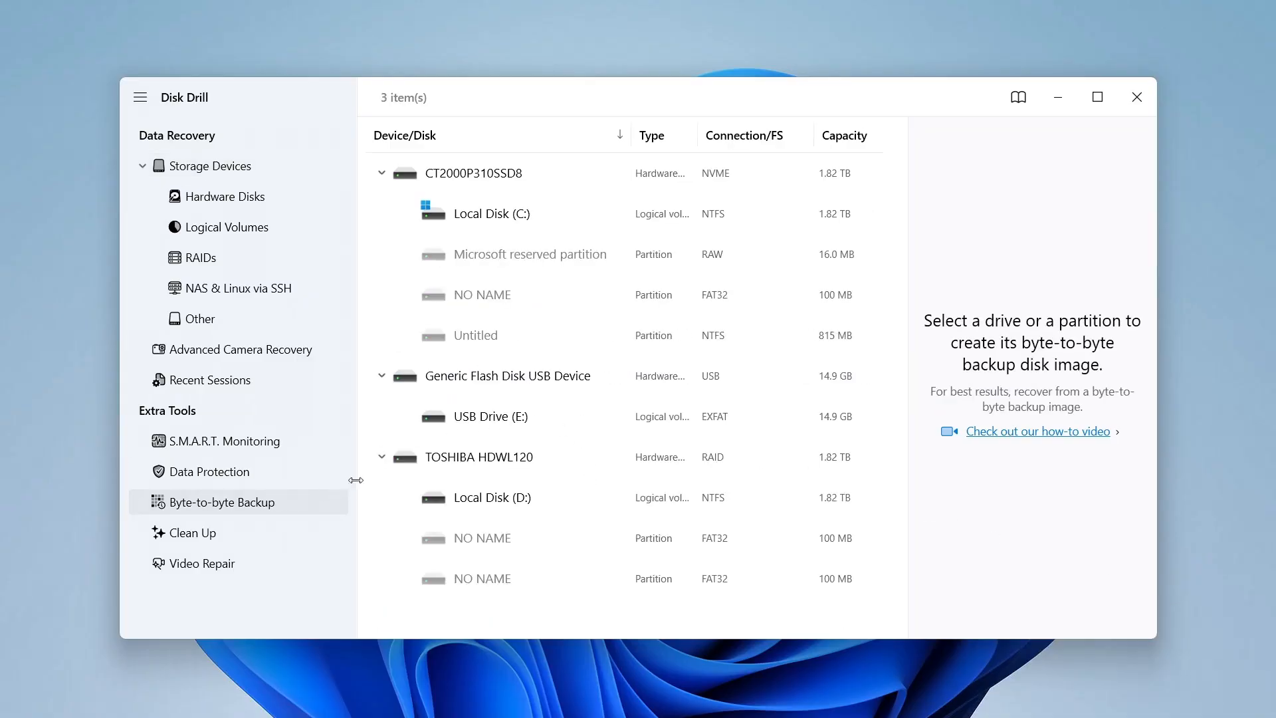
click(615, 380)
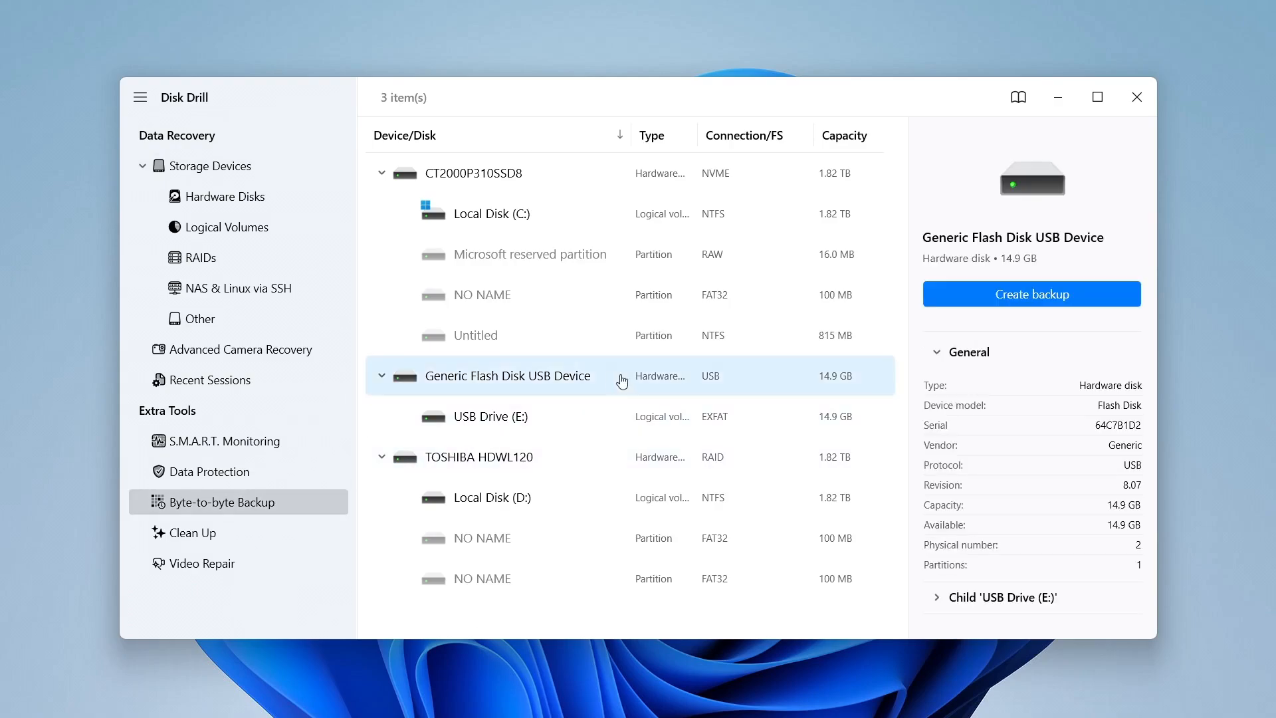
click(1004, 291)
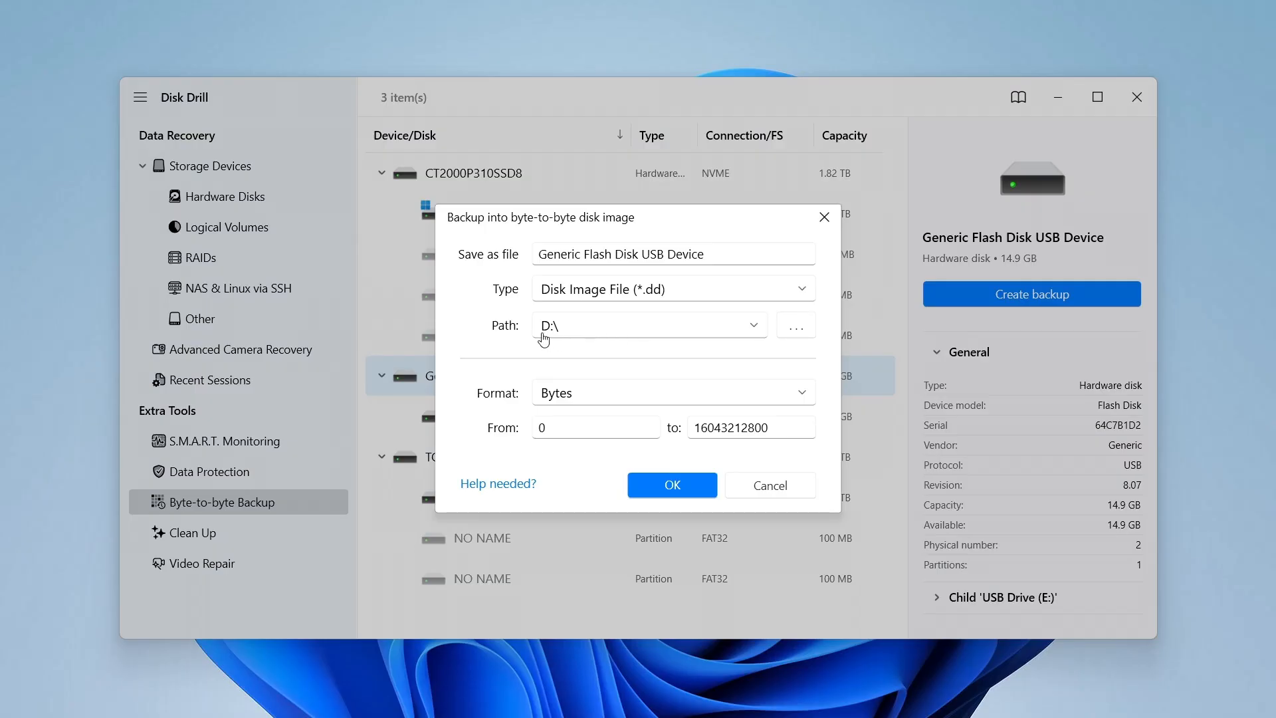
click(672, 484)
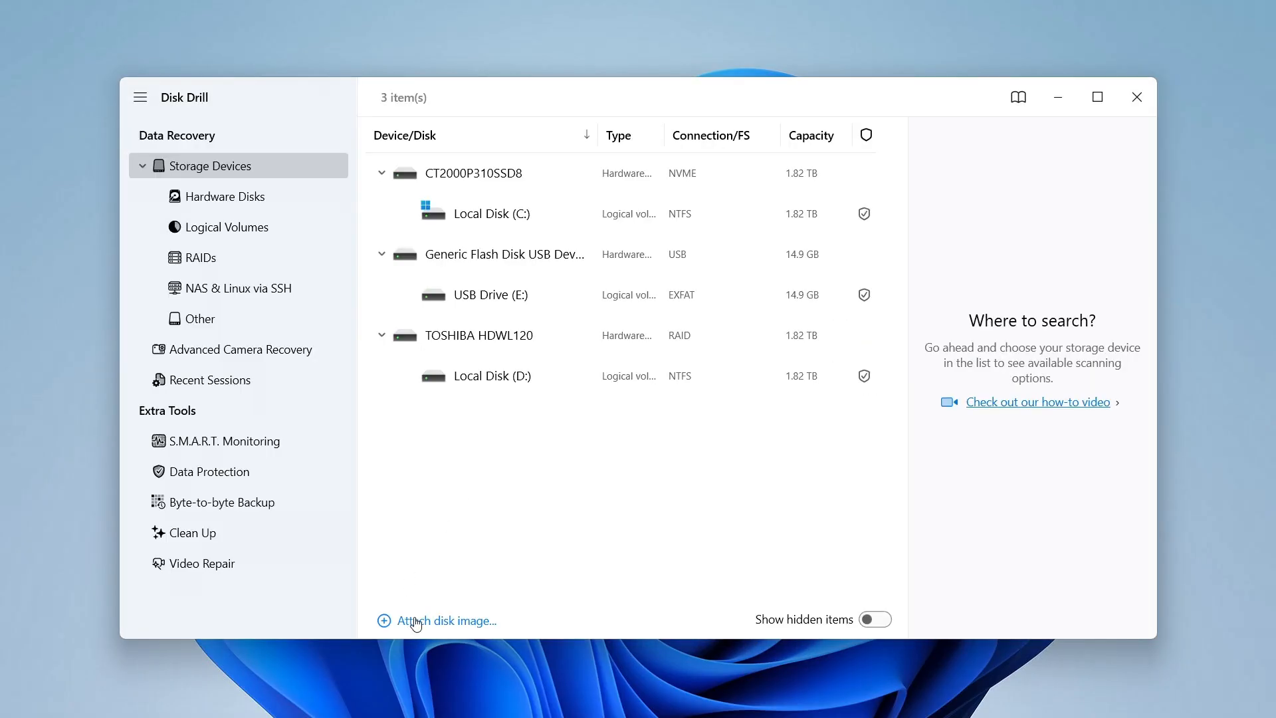
Attach the disk image Generic Flash Disk USB Device.dd from Local Disk (D:) and select the mounted image.
click(416, 622)
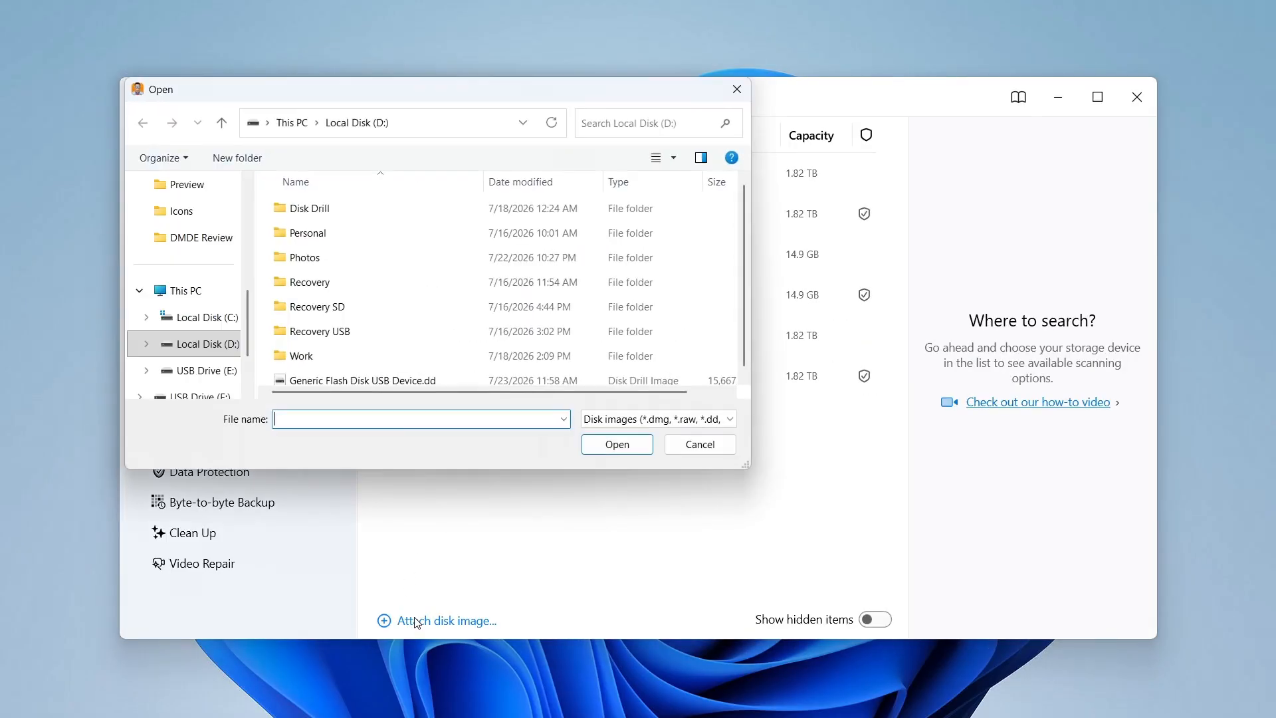
double_click(398, 380)
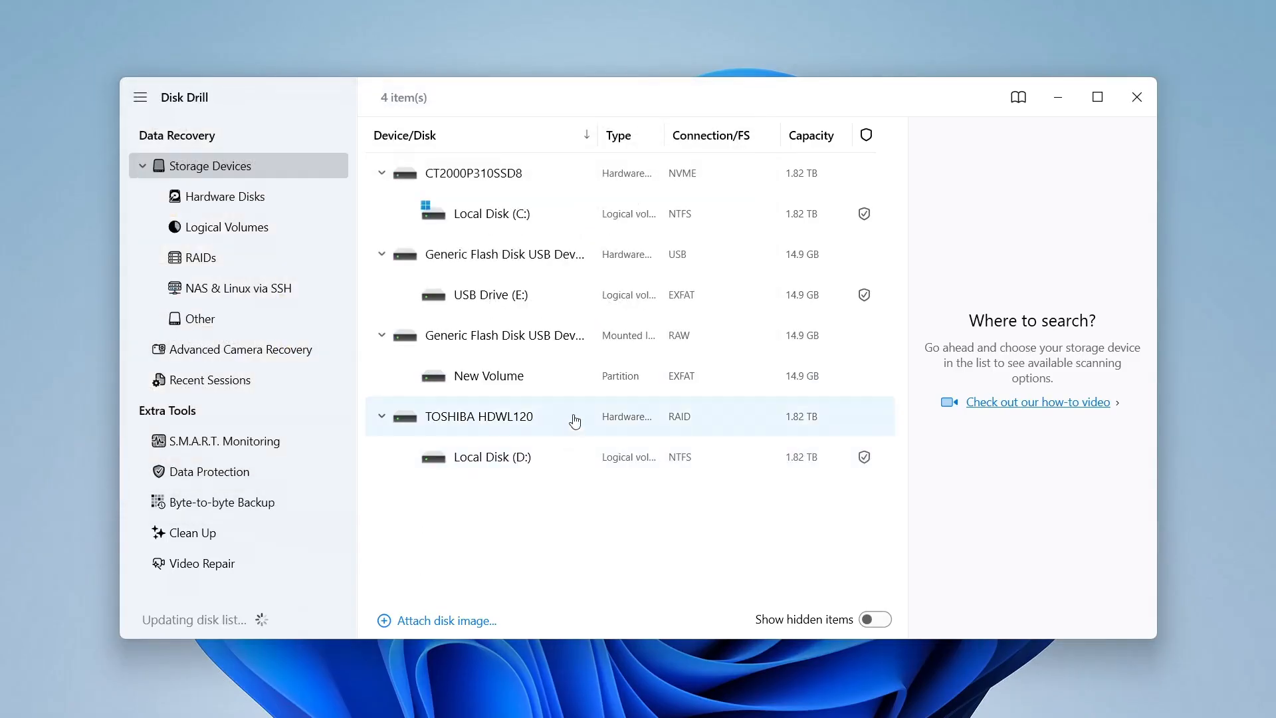
click(600, 343)
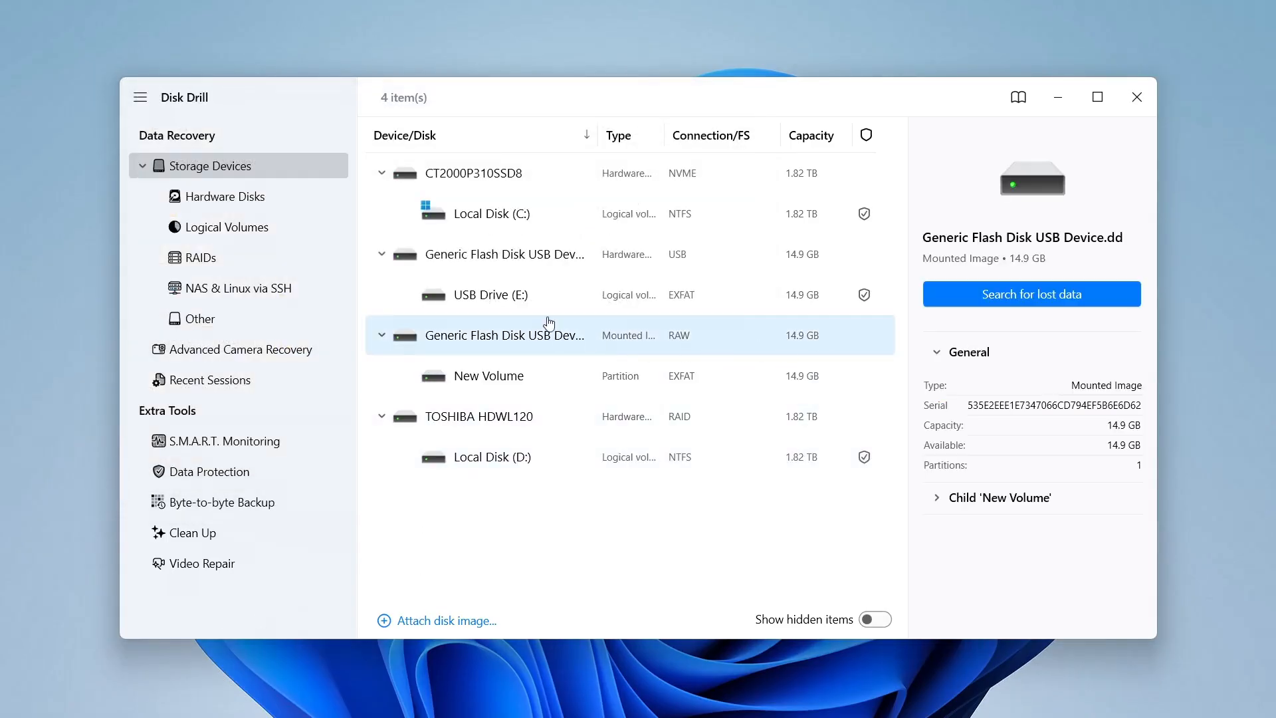
Start a Universal Scan for lost data on the Generic Flash Disk USB Device hardware disk.
click(540, 257)
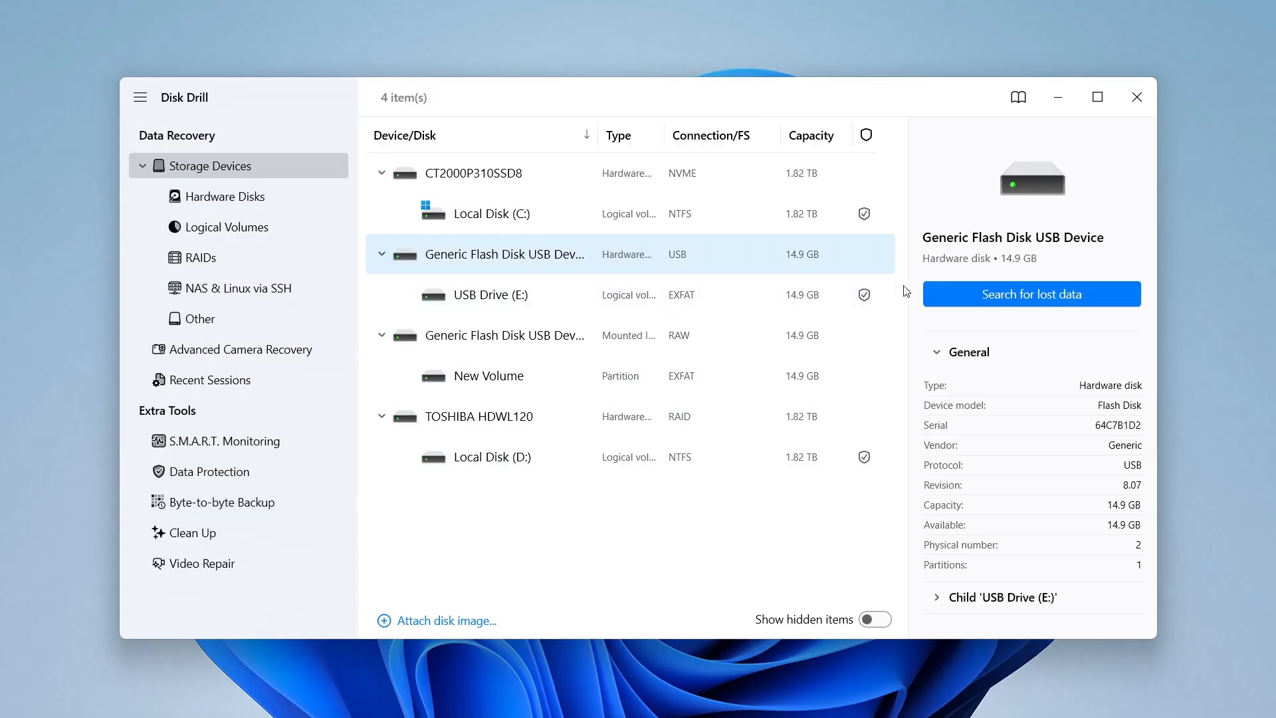
click(974, 302)
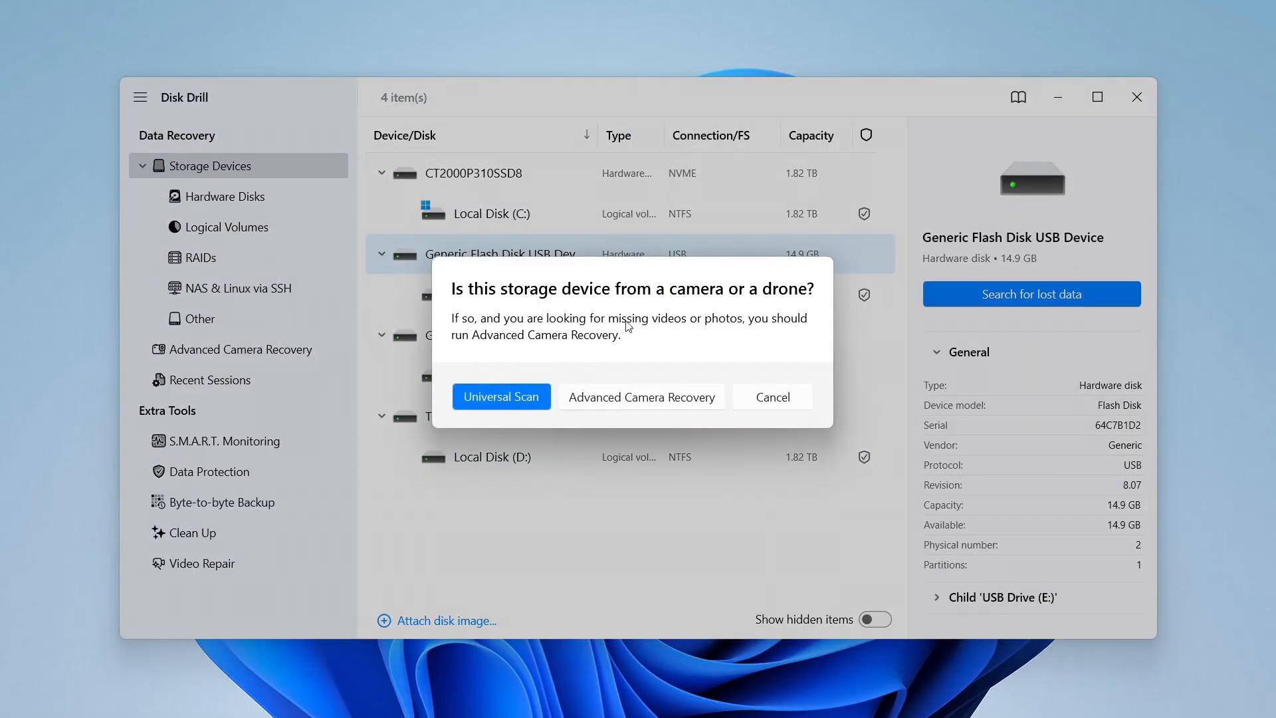
click(499, 397)
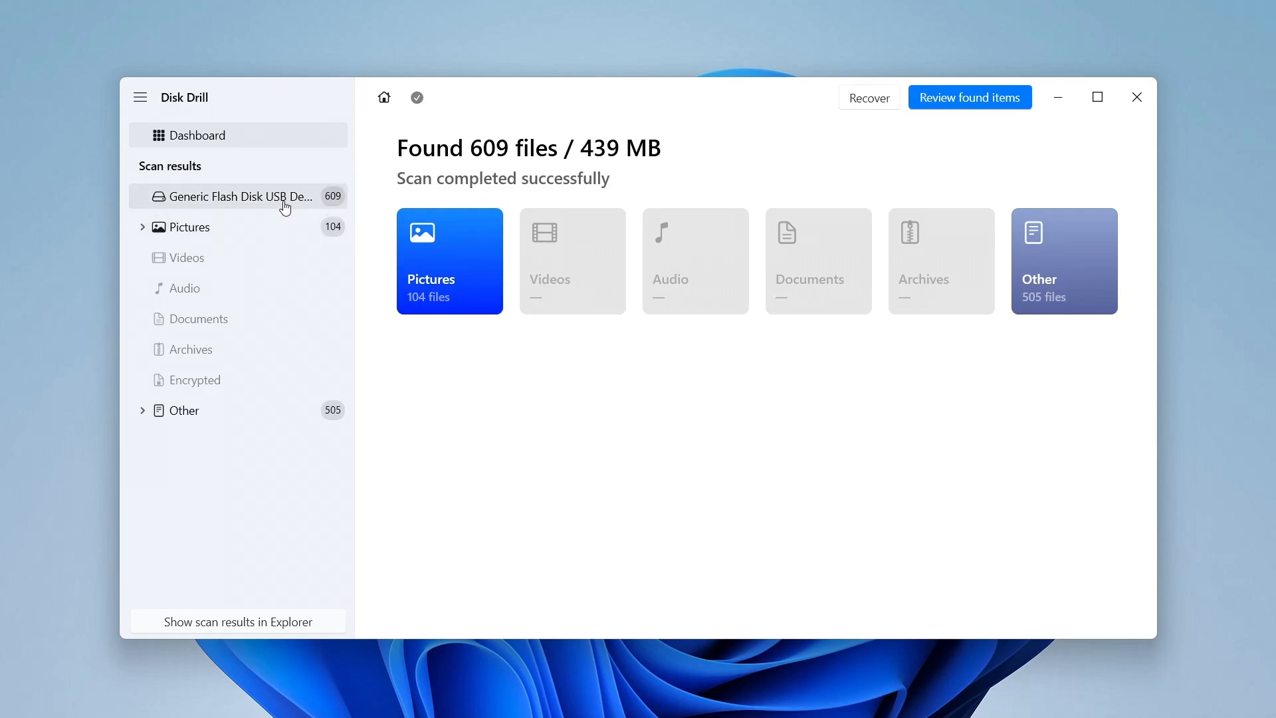
Open the device's scan results and examine the file type, file size and date modified filters.
click(286, 200)
click(522, 225)
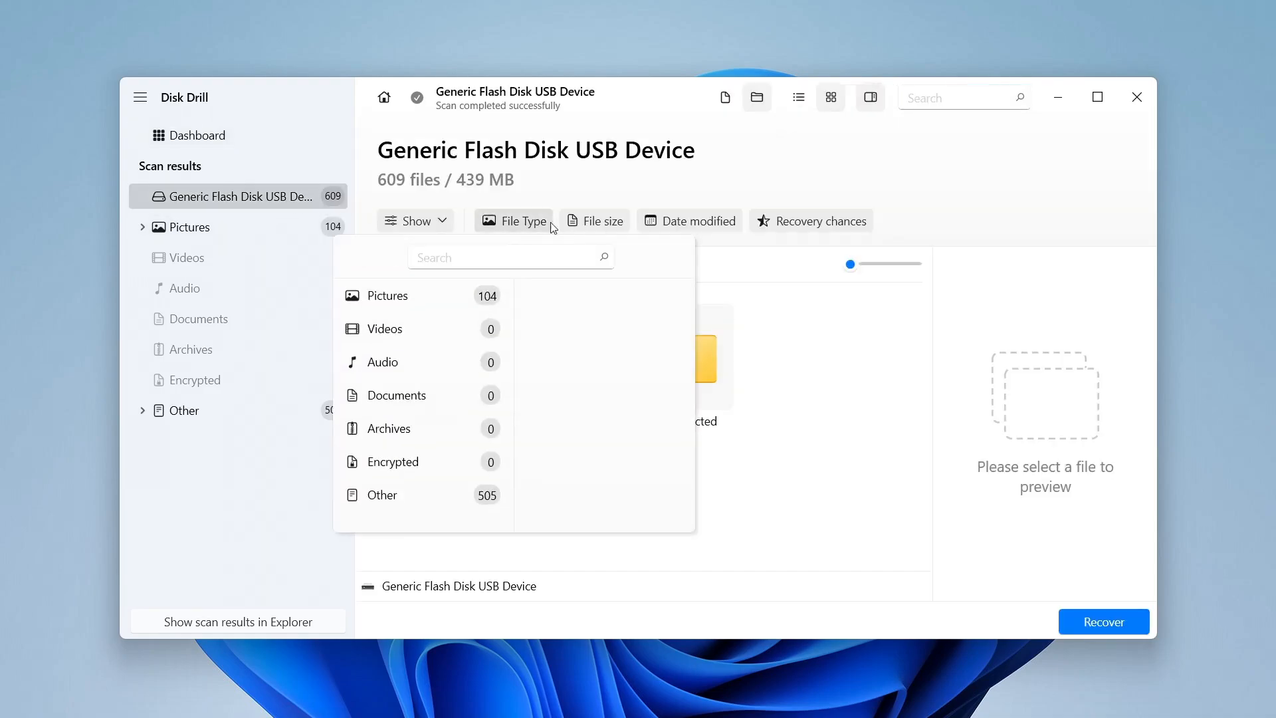
click(580, 224)
click(660, 222)
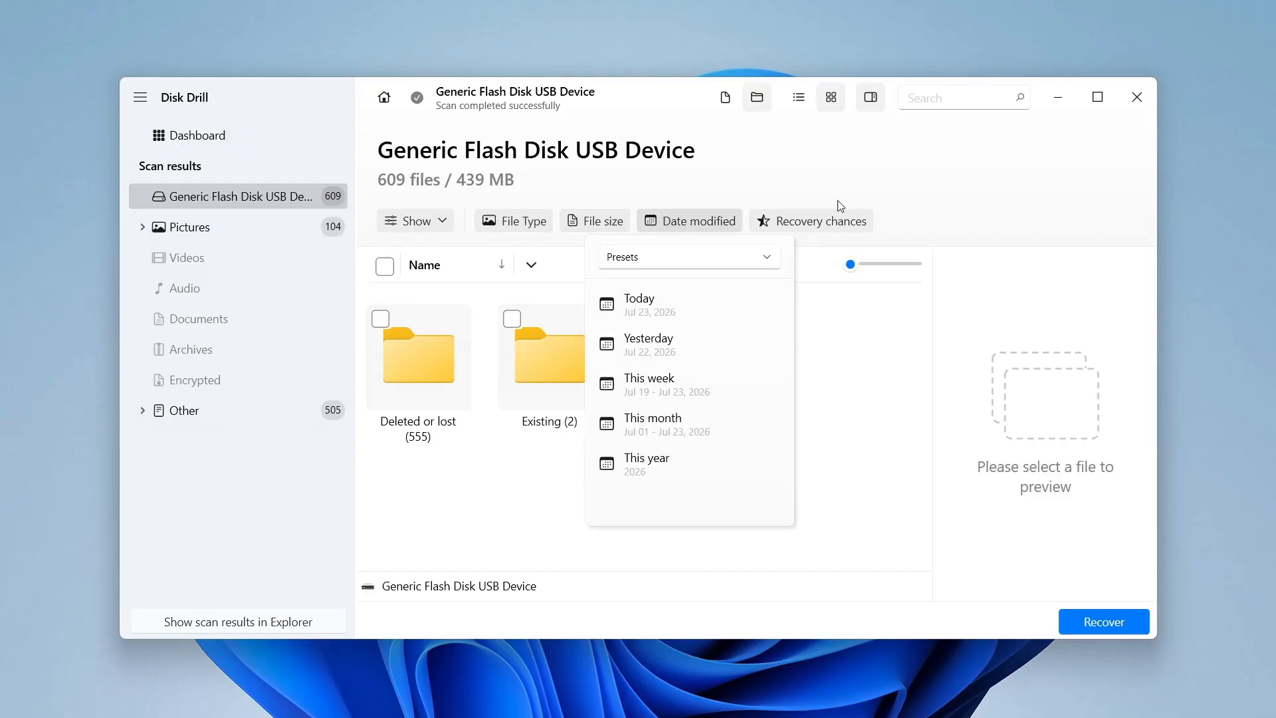
click(944, 97)
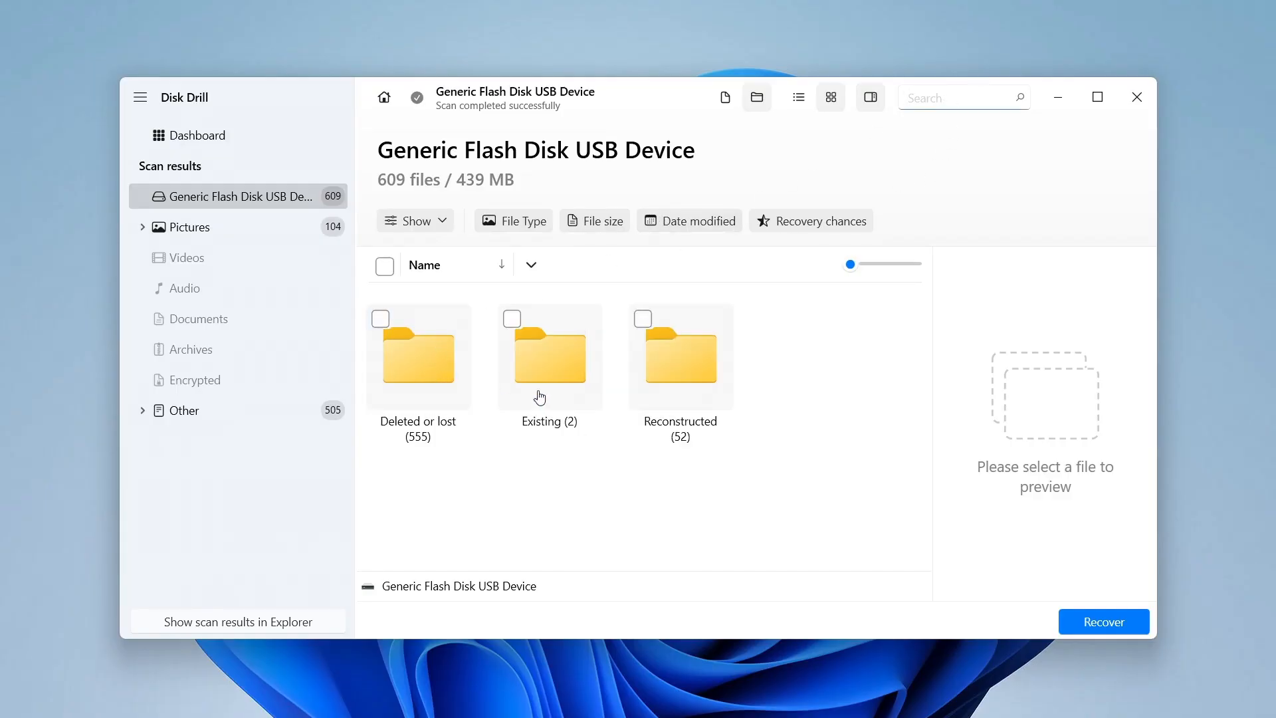
Browse the Reconstructed and Photos results and preview several found photos, including a full-size preview of IMG_4756.JPG.
double_click(680, 352)
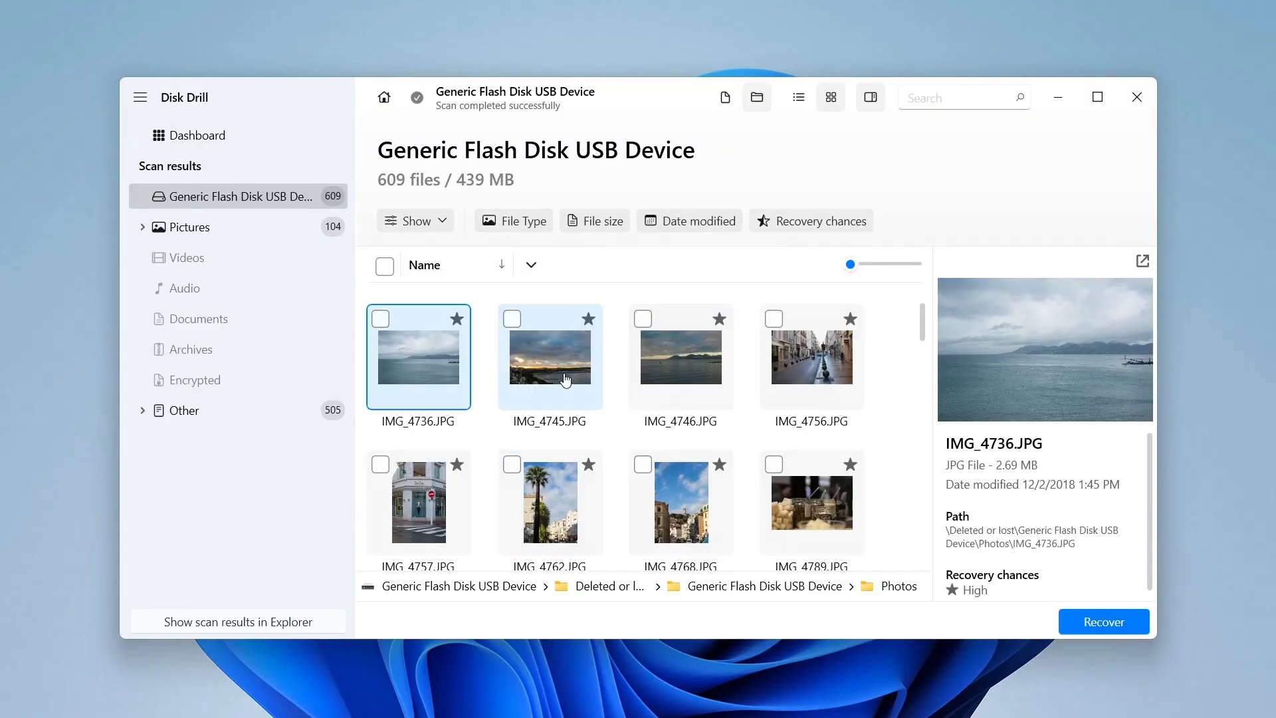
click(565, 380)
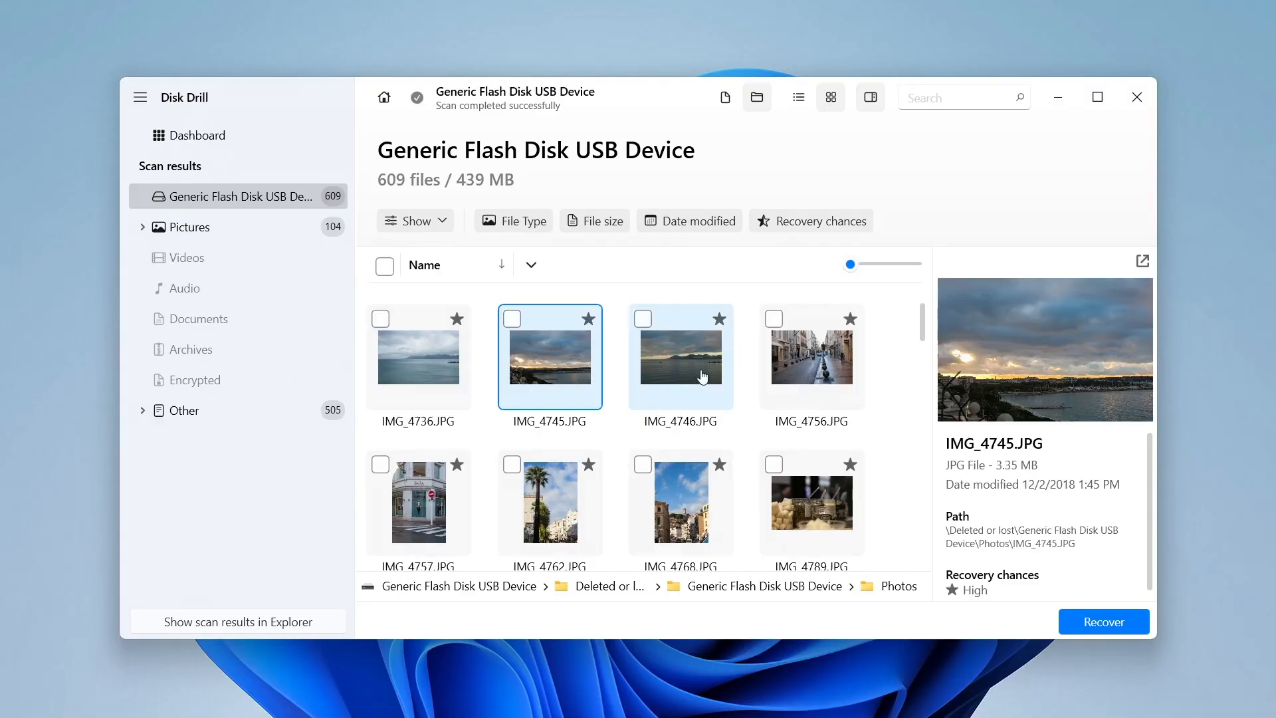
click(702, 377)
click(797, 372)
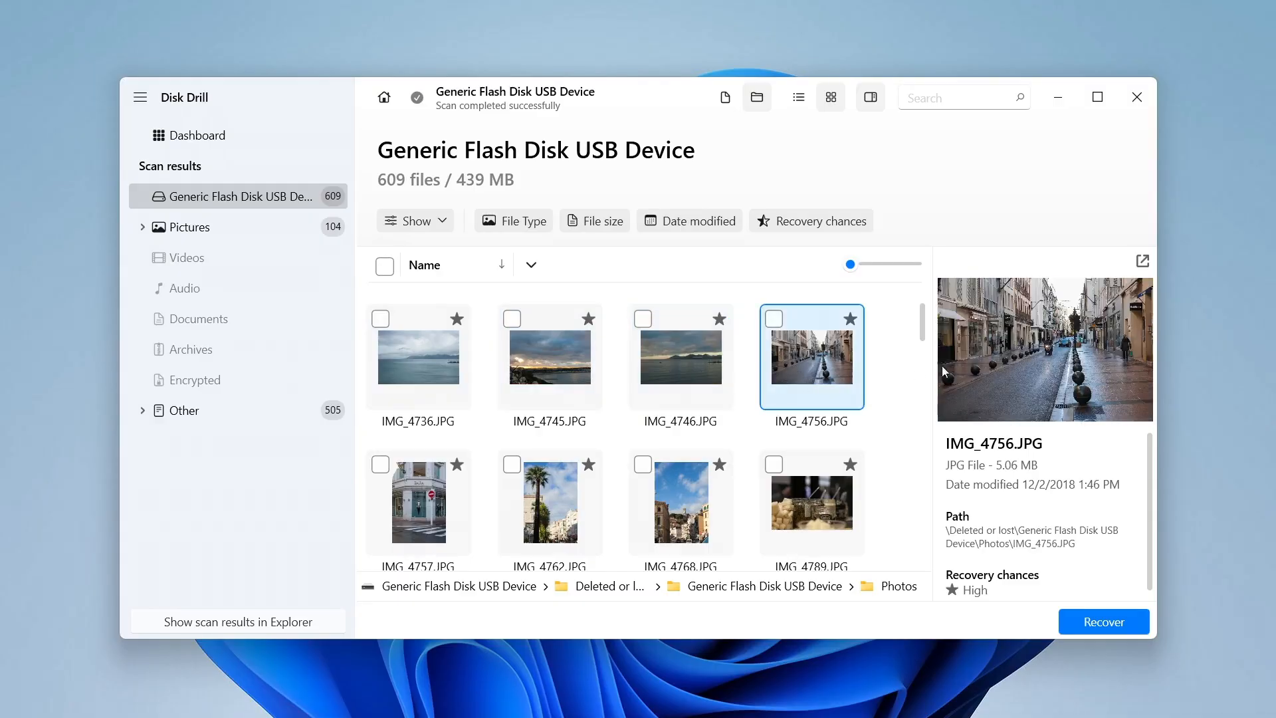
click(1143, 262)
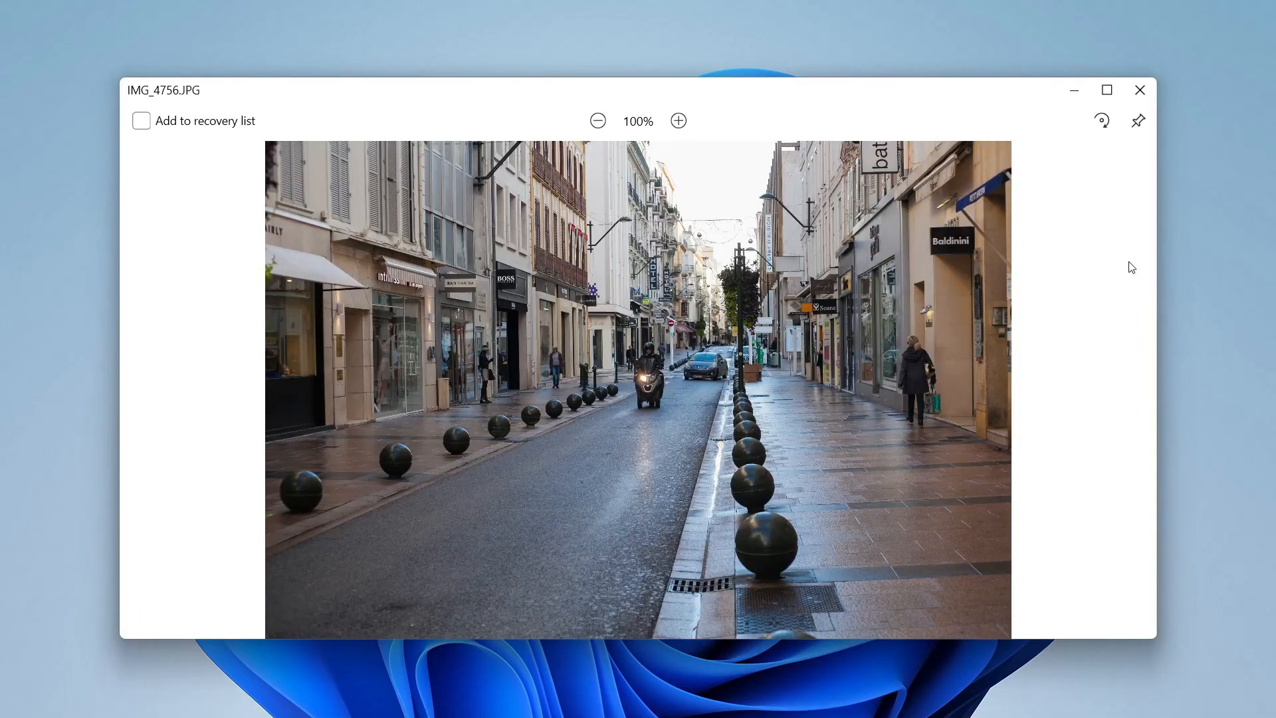
click(1139, 90)
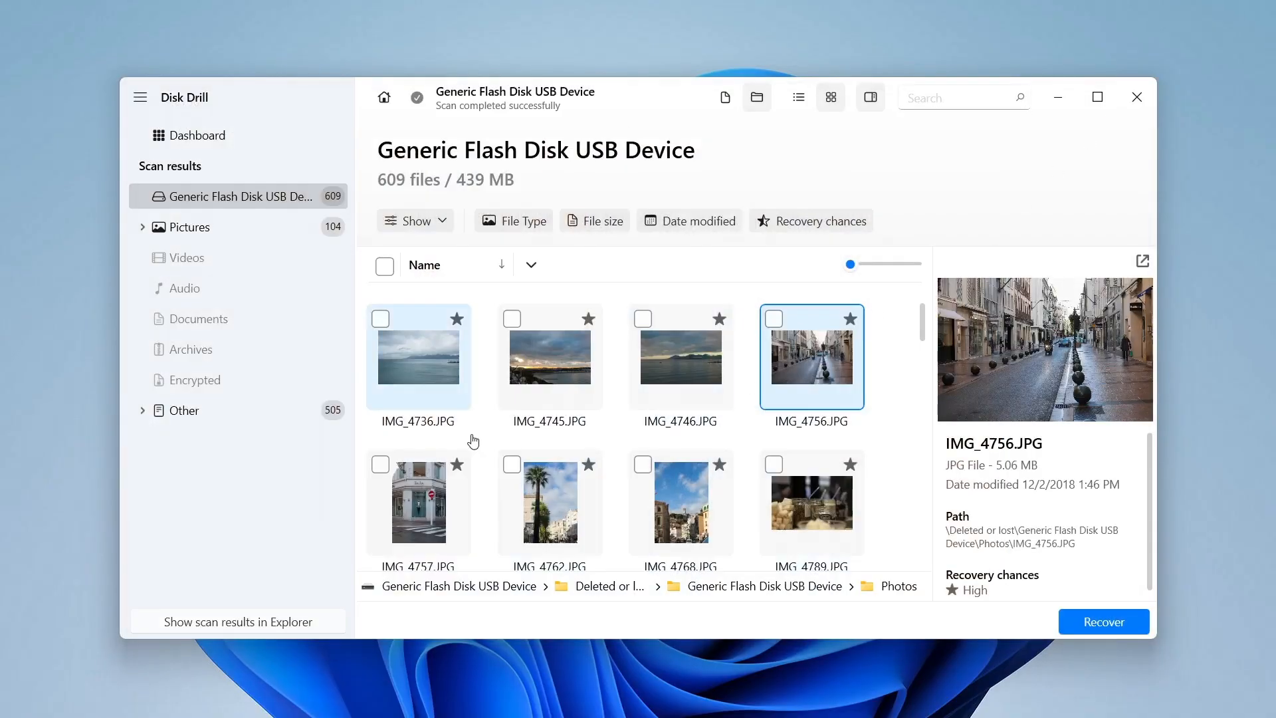
Recover all found photos to Local Disk (D:), saving all files to one folder, and open the recovered files.
click(385, 266)
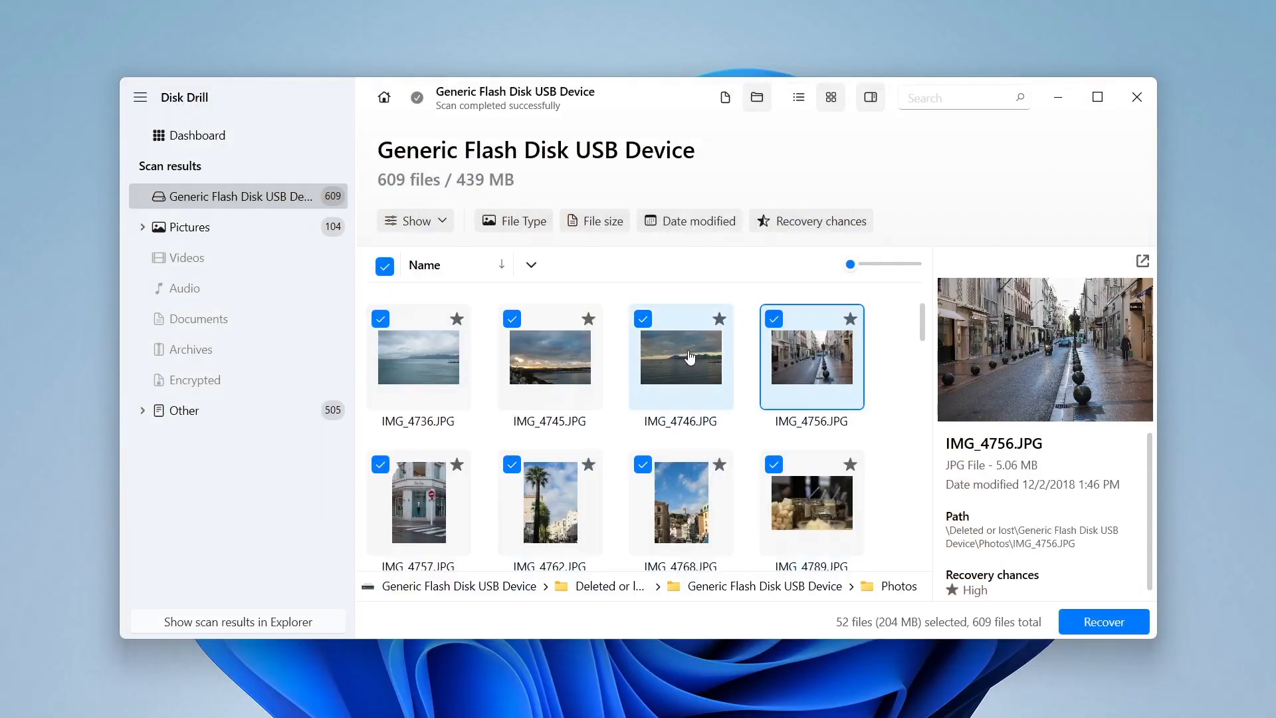
click(1096, 617)
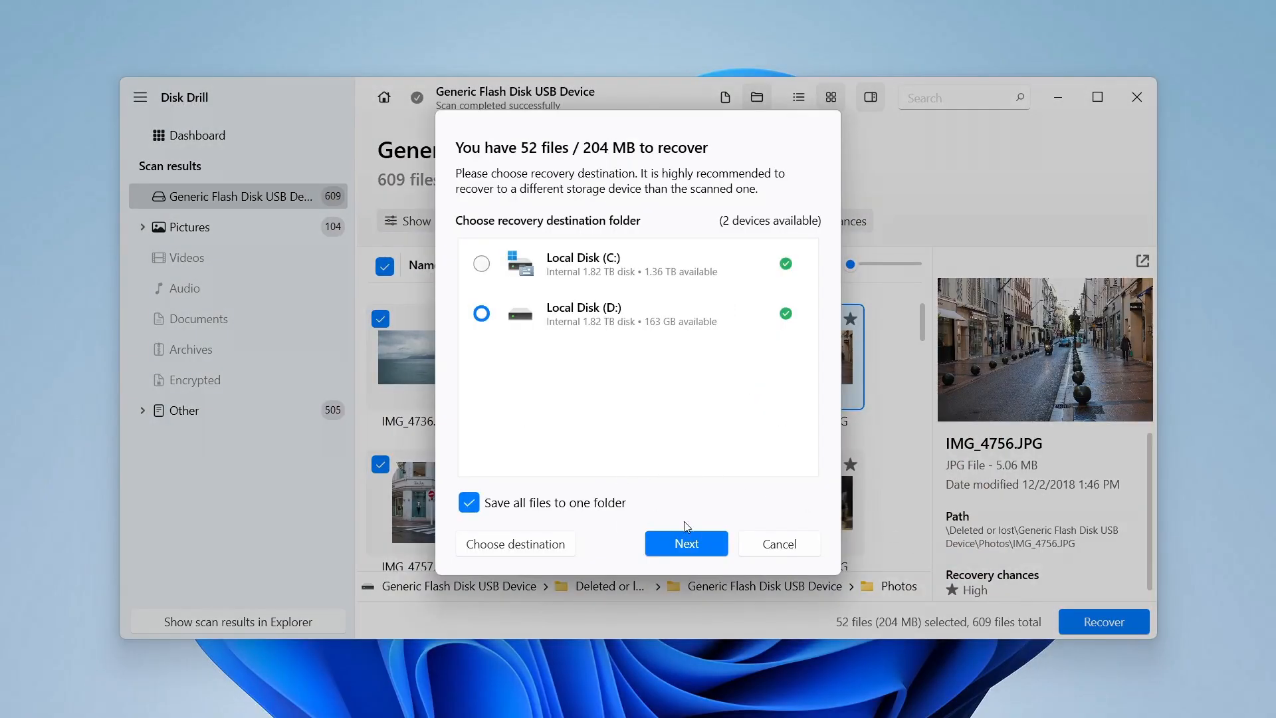
click(696, 545)
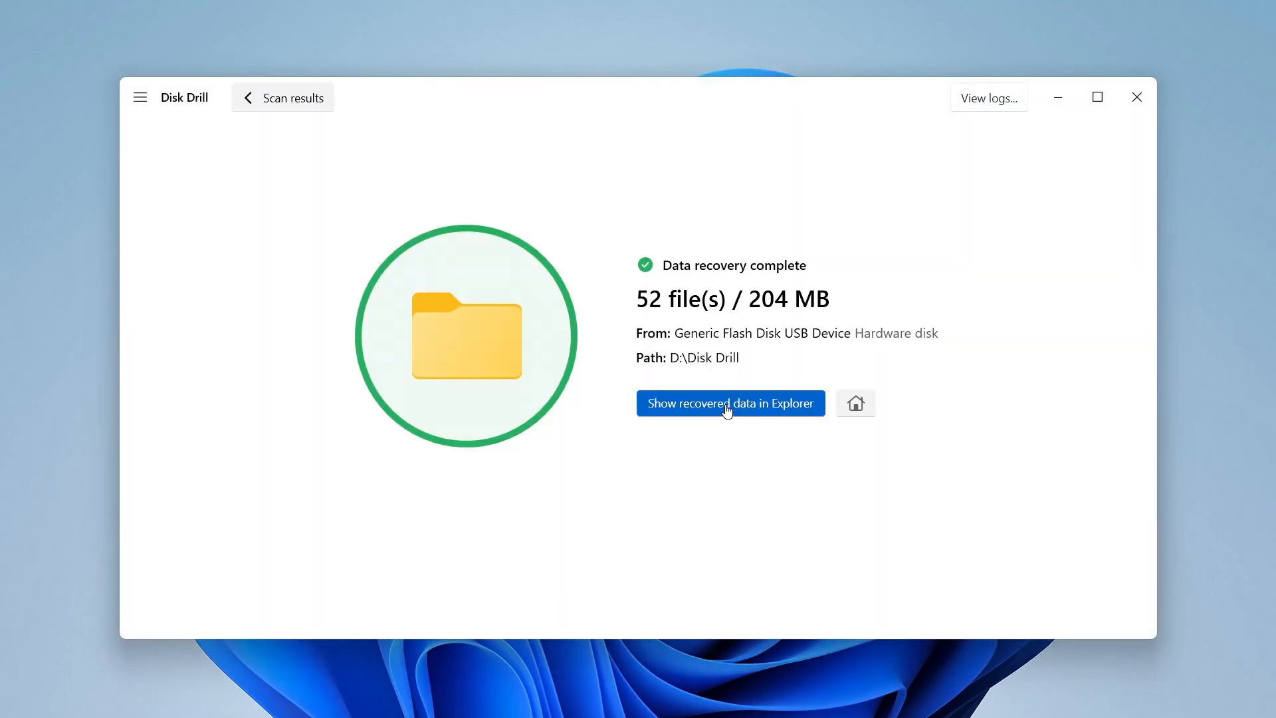
click(730, 402)
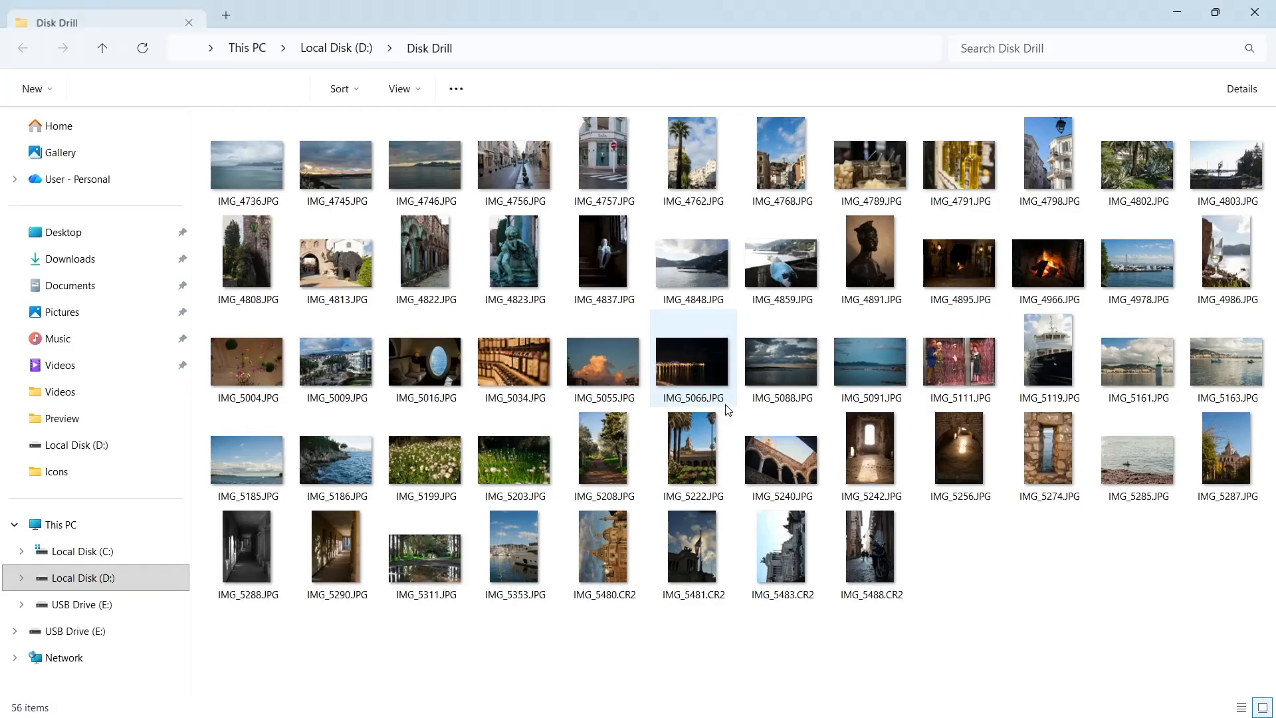
Open recovered photo IMG_5066.JPG to check it, then close the viewer.
click(684, 354)
double_click(704, 361)
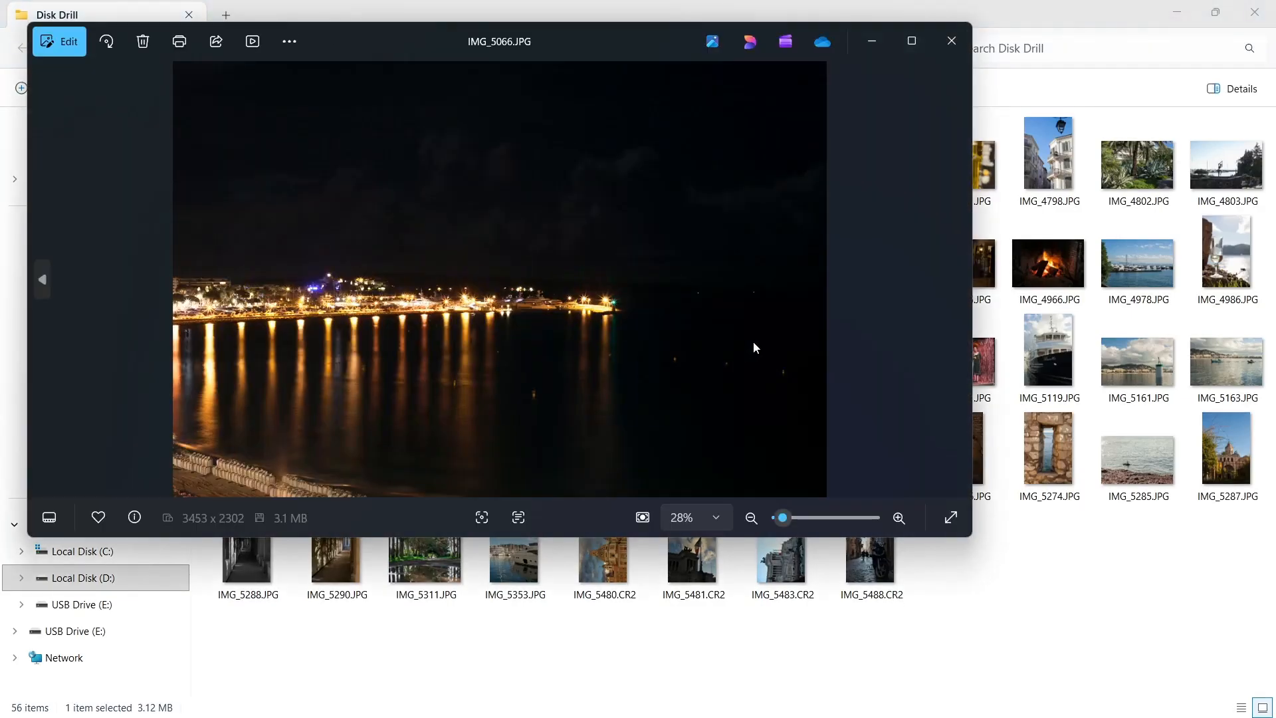
click(943, 43)
double_click(953, 175)
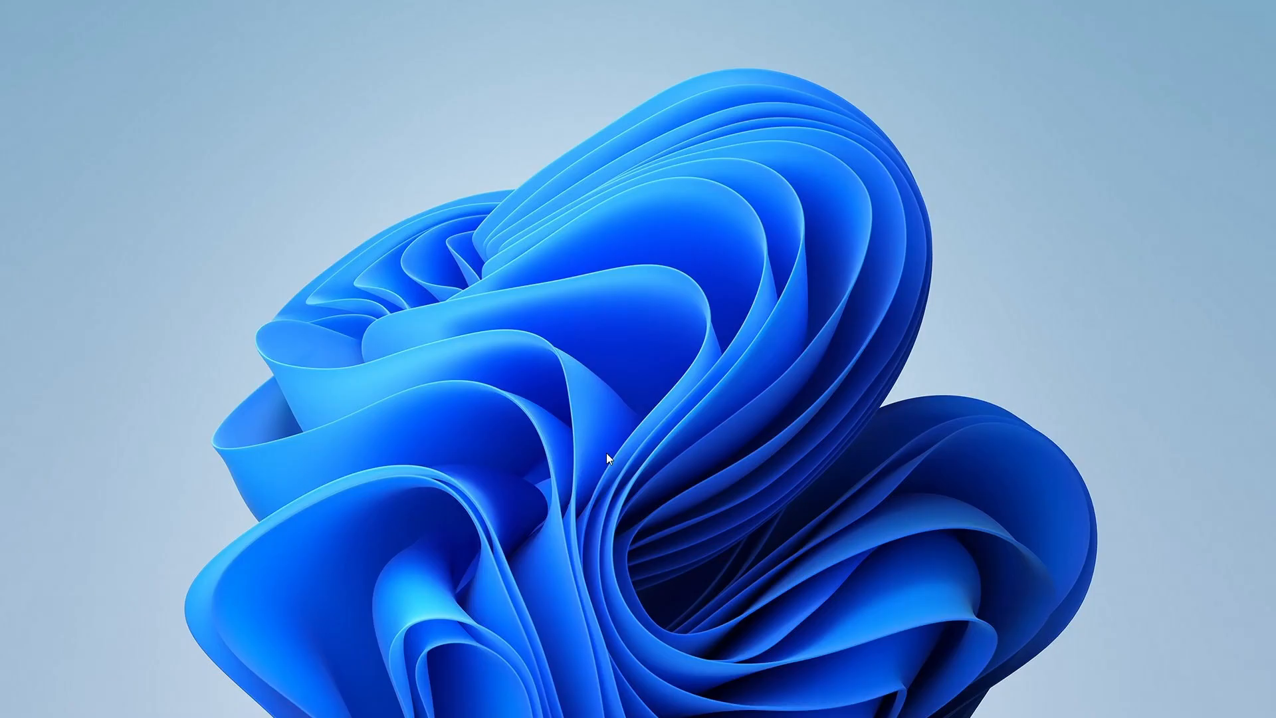
In Disk Management, try to quick-format the RAW USB volume (E:) as exFAT with label New Volume.
key(super+x)
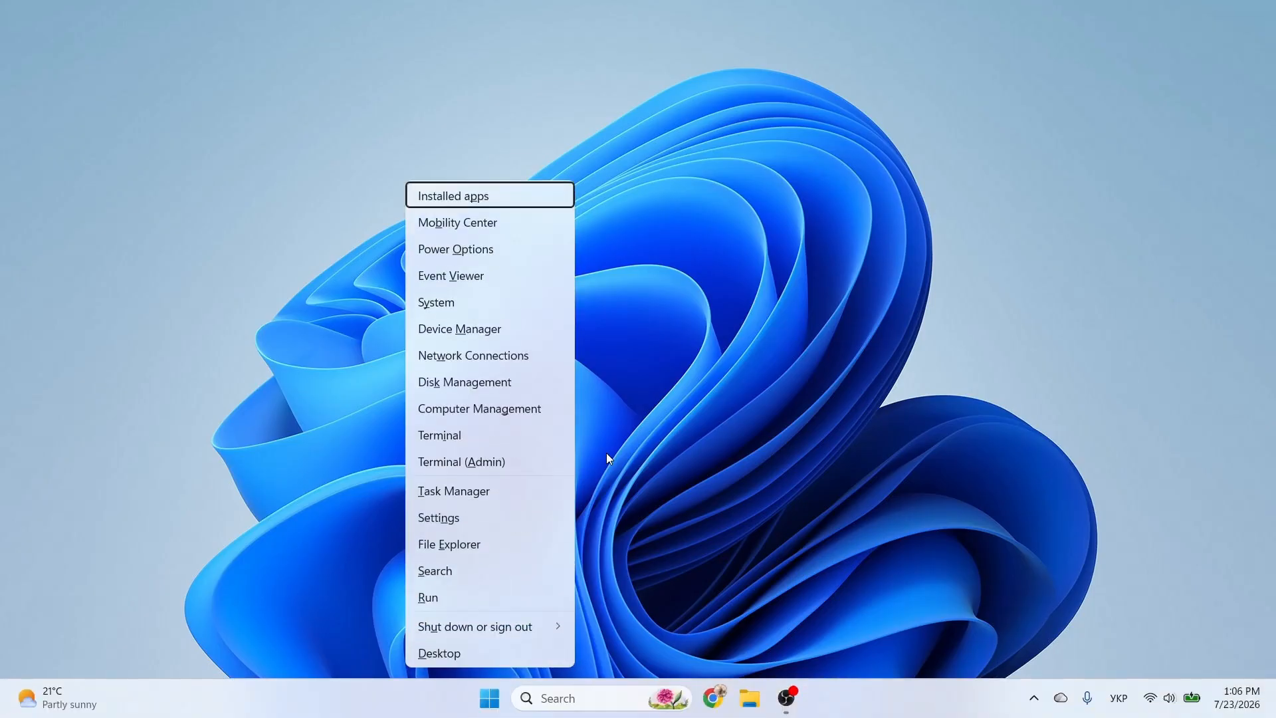
click(513, 384)
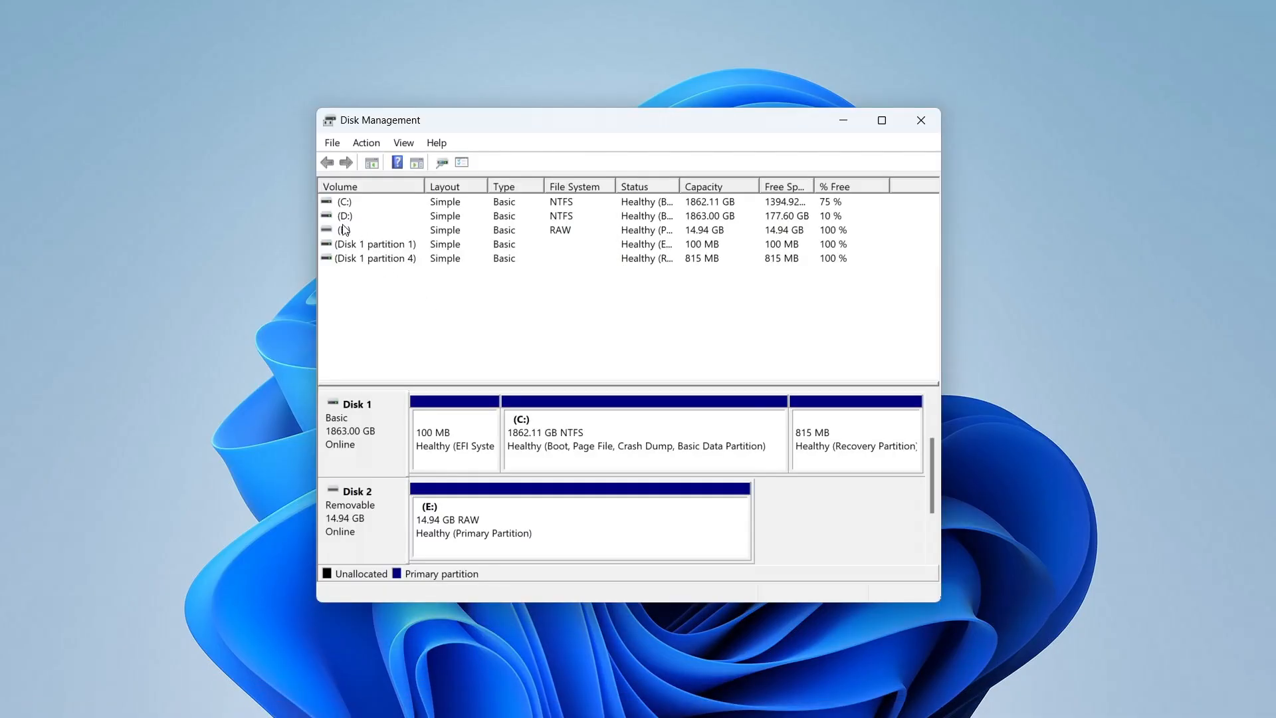
click(344, 229)
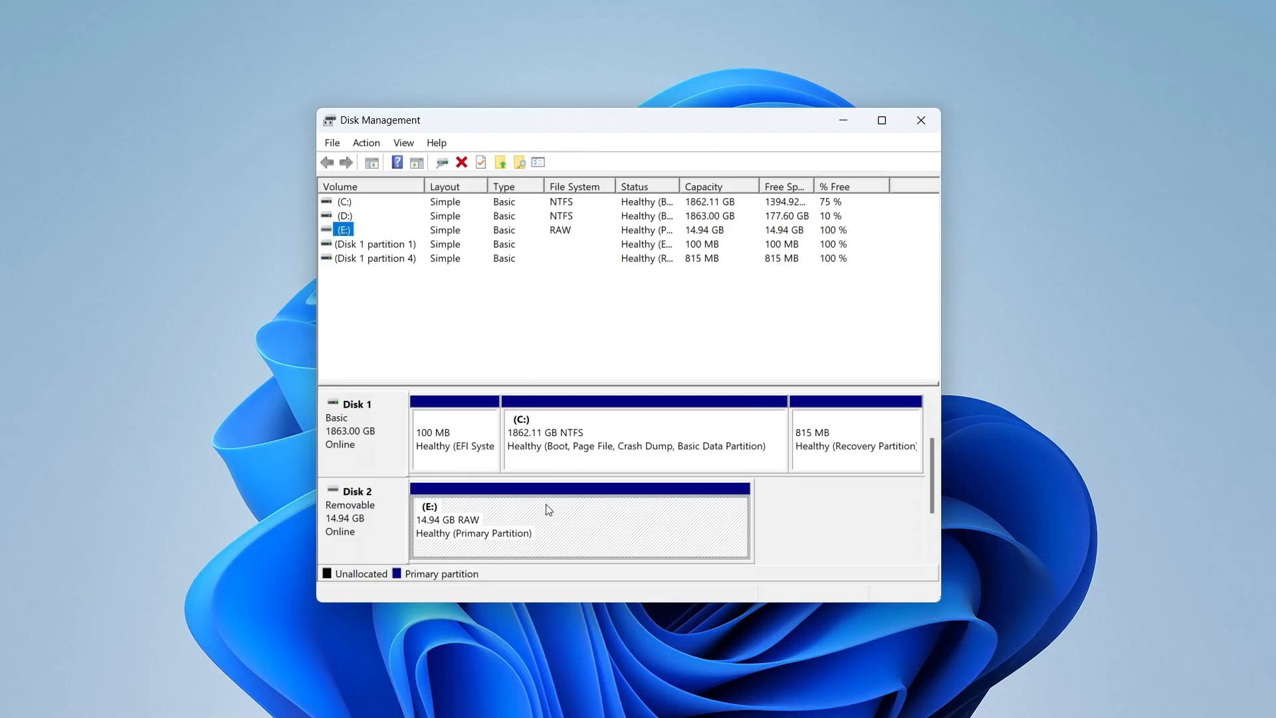
right_click(547, 521)
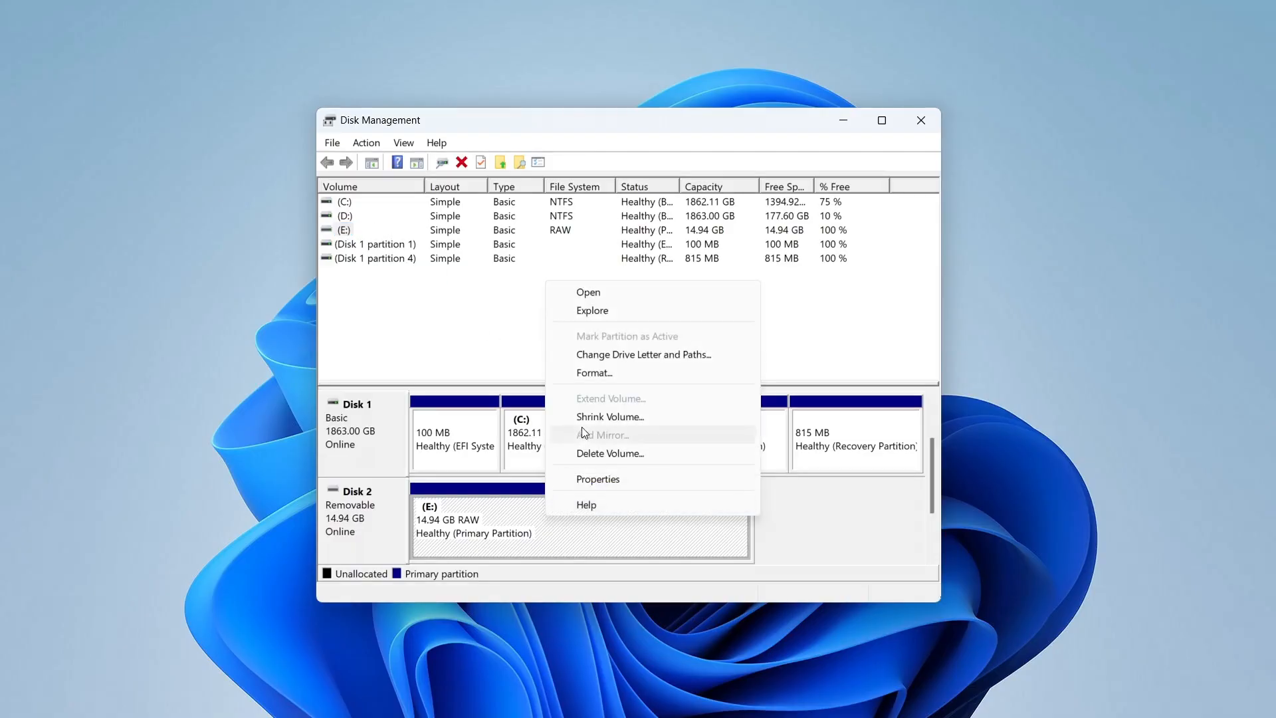
click(615, 372)
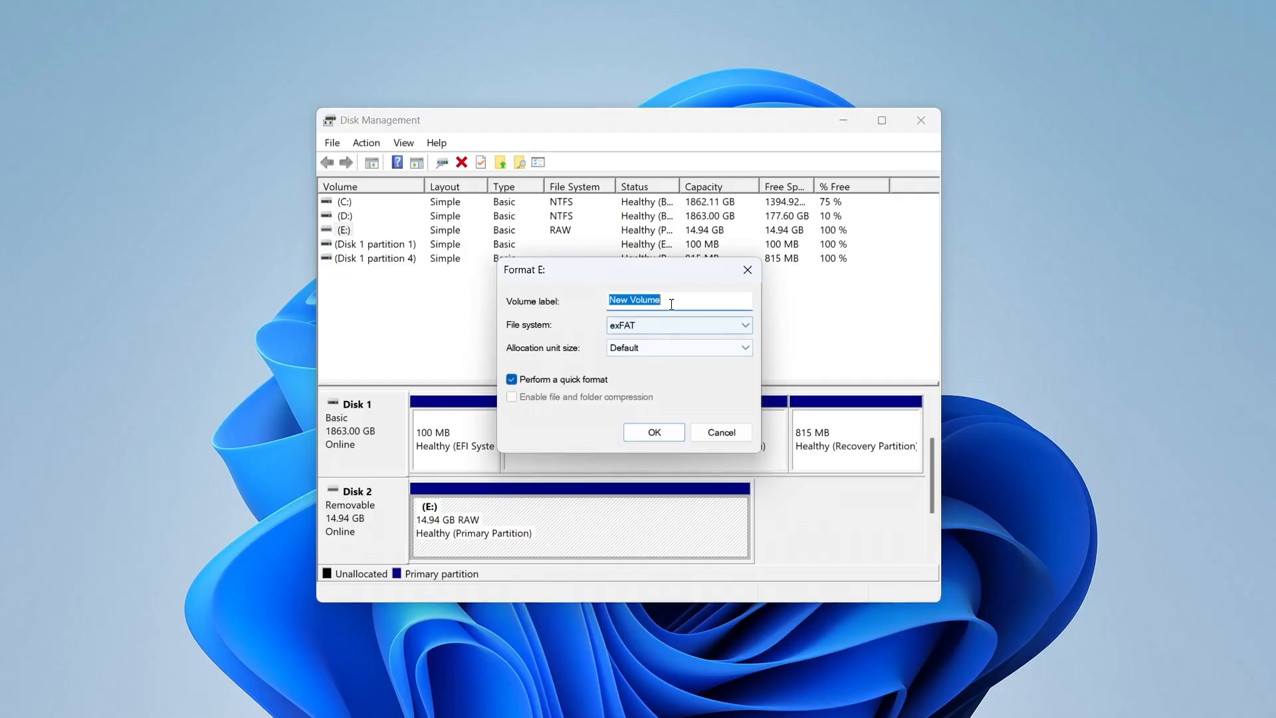
click(669, 330)
click(669, 331)
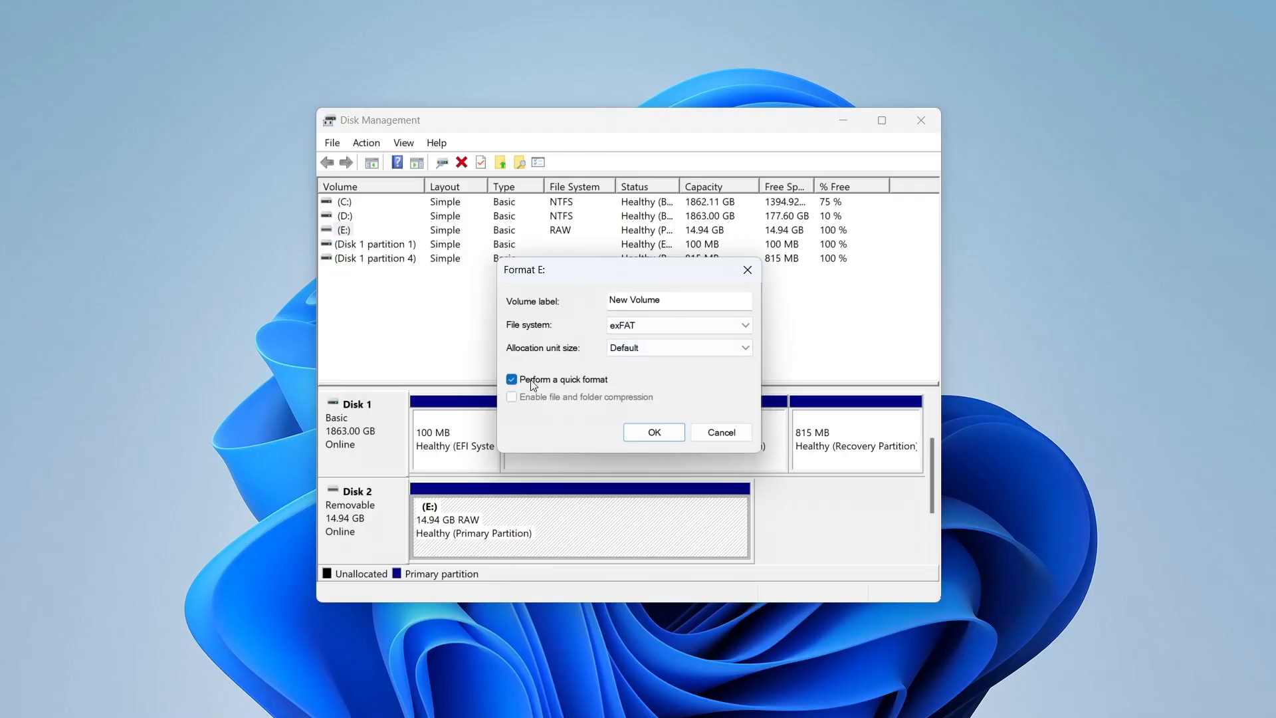
click(660, 430)
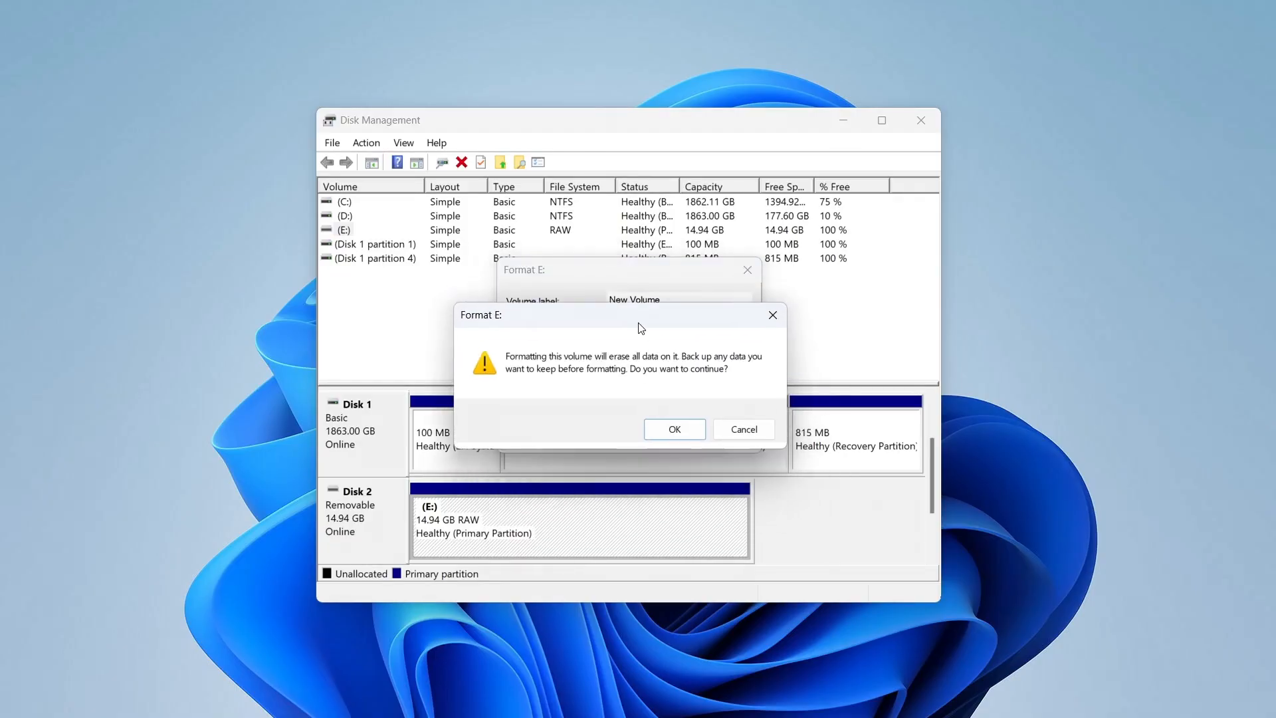
click(683, 415)
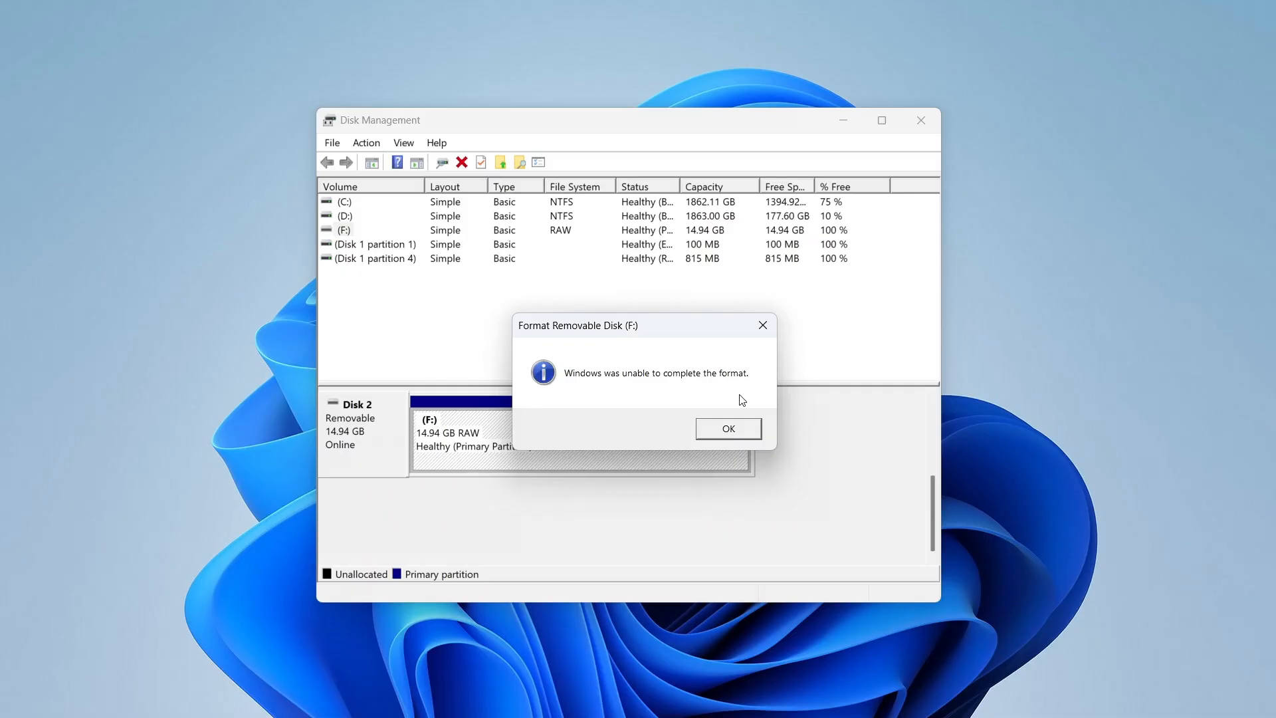
click(729, 429)
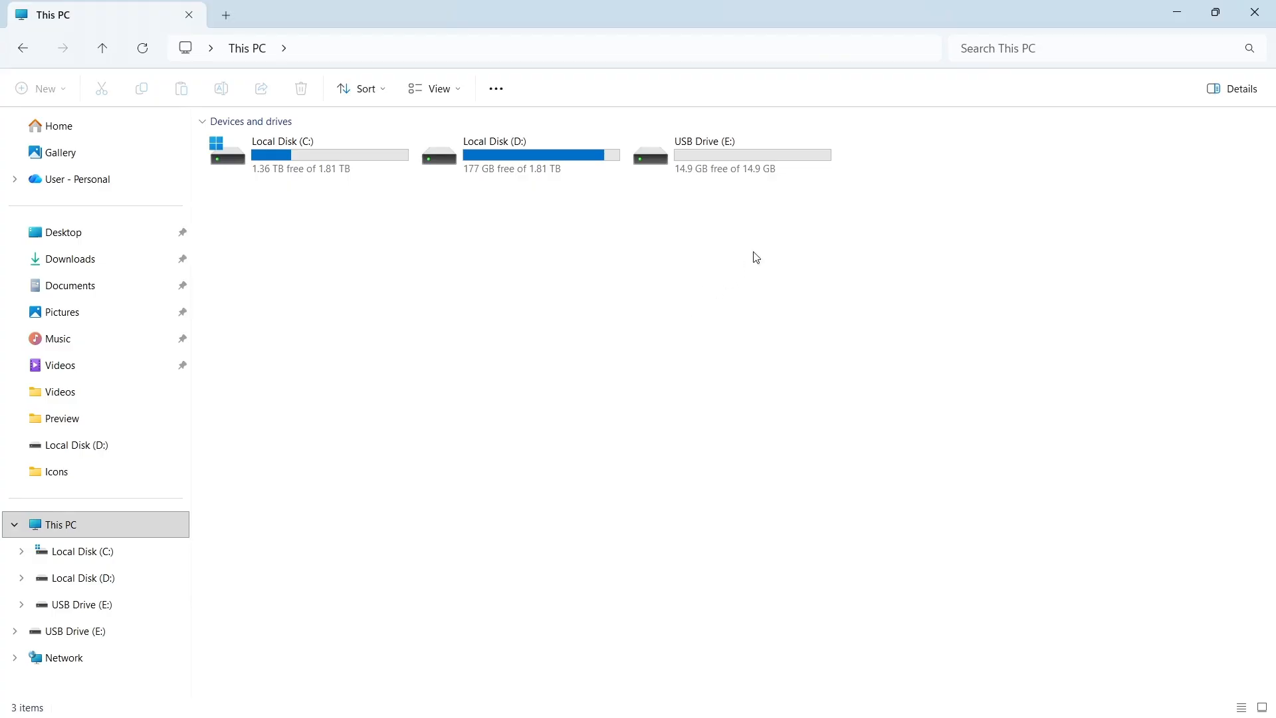
double_click(779, 169)
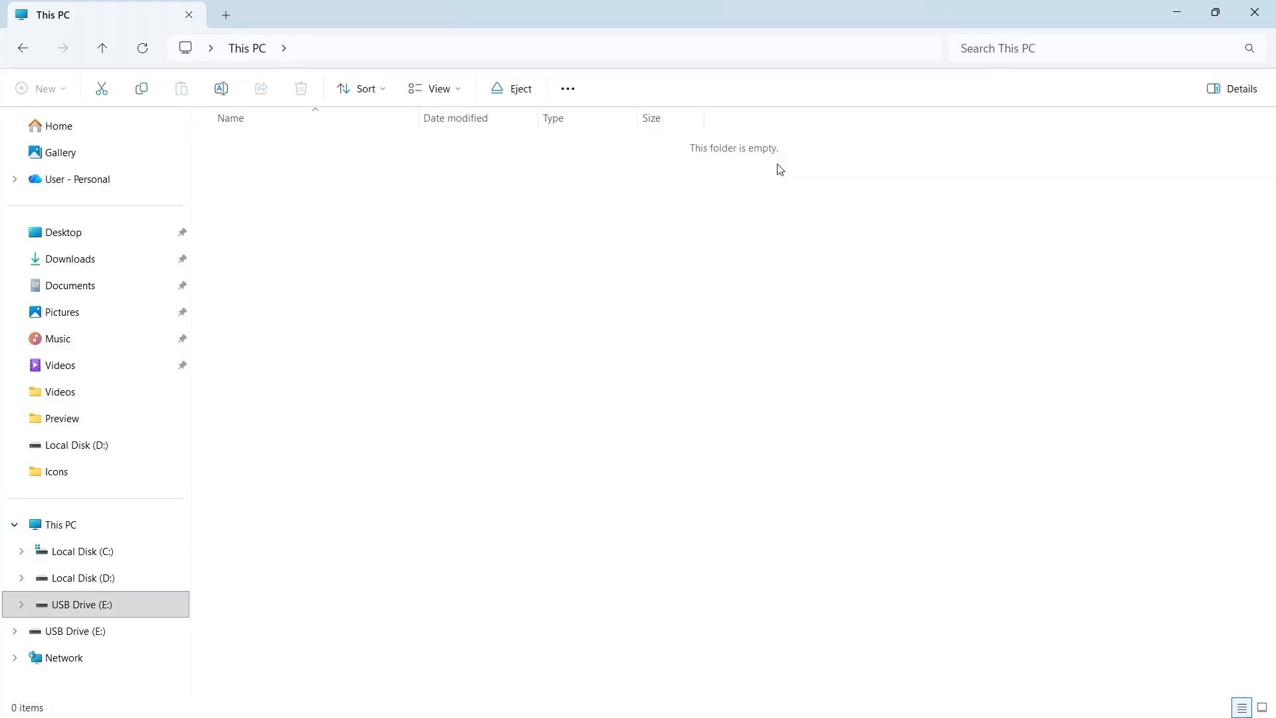